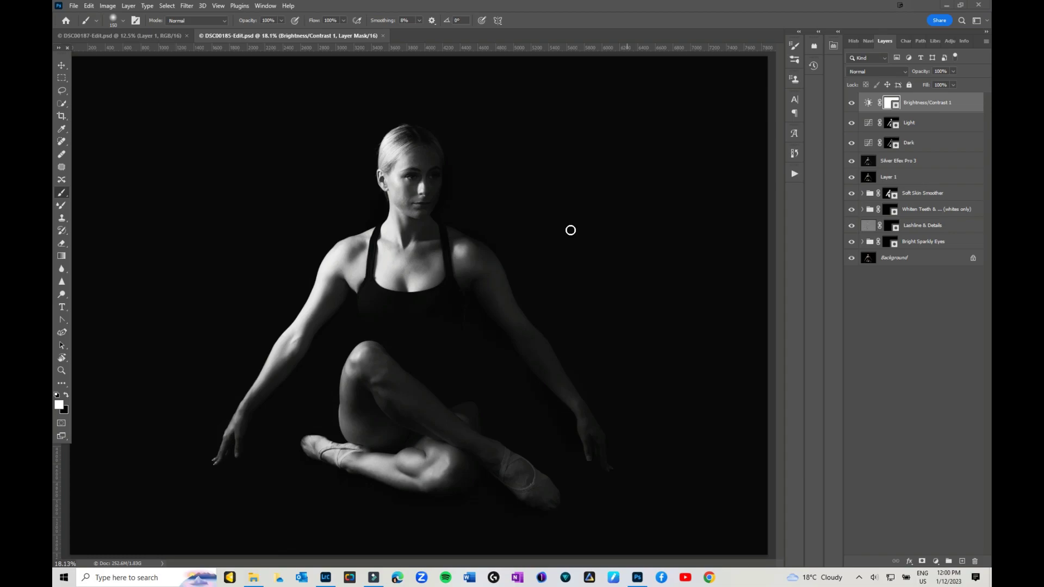
Step: Switch to the DSC00187-Edit.psd document and fit the whole photo in the window
{"action": "left_click", "coordinate": [109, 35]}
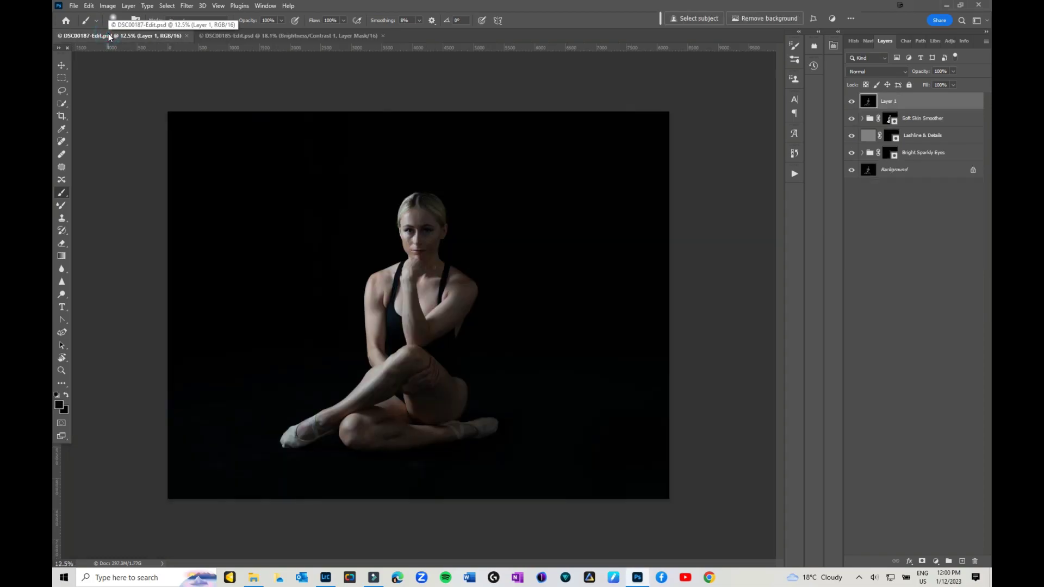
{"action": "key", "text": "ctrl+0"}
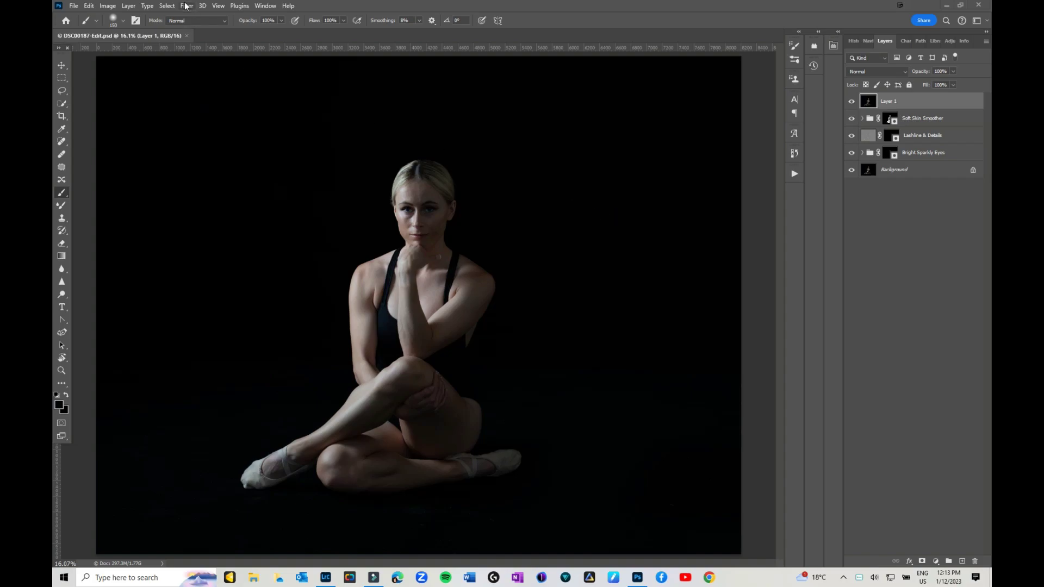
Step: Launch Nik 6 Silver Efex from Filter > Nik Collection 6 on the dancer photo
{"action": "left_click", "coordinate": [186, 5]}
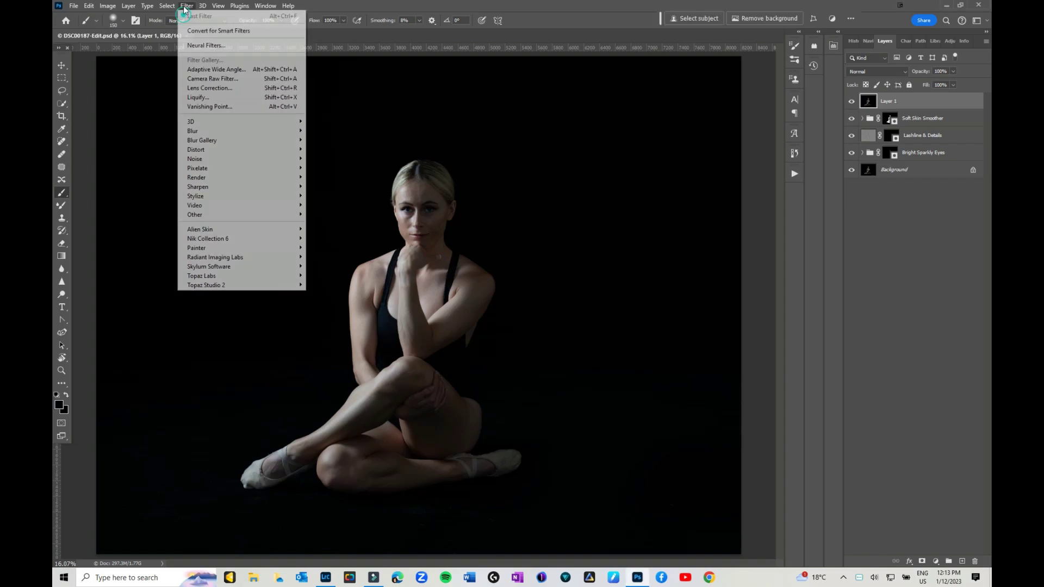
{"action": "mouse_move", "coordinate": [218, 239]}
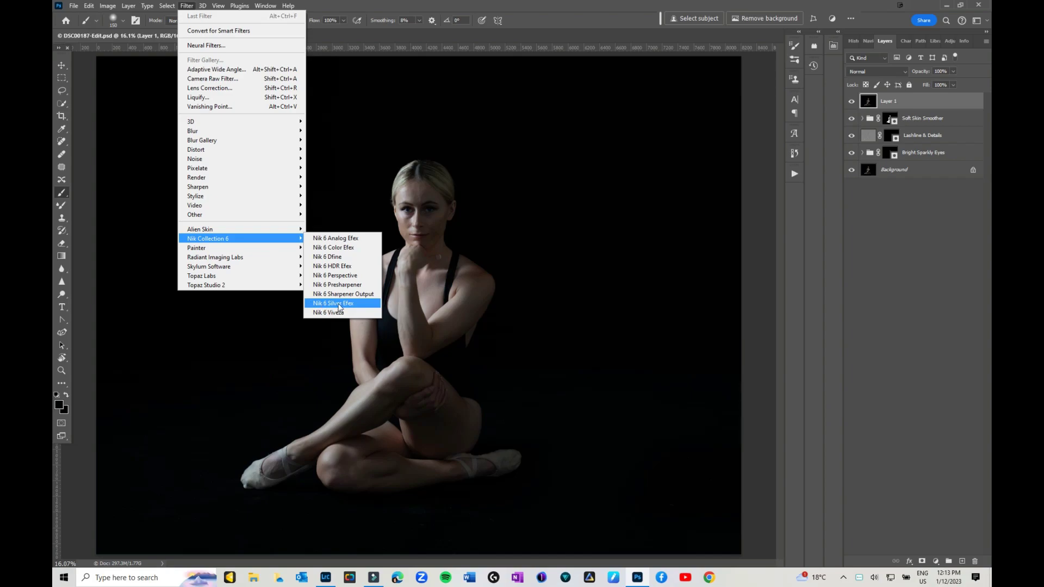
{"action": "left_click", "coordinate": [339, 305]}
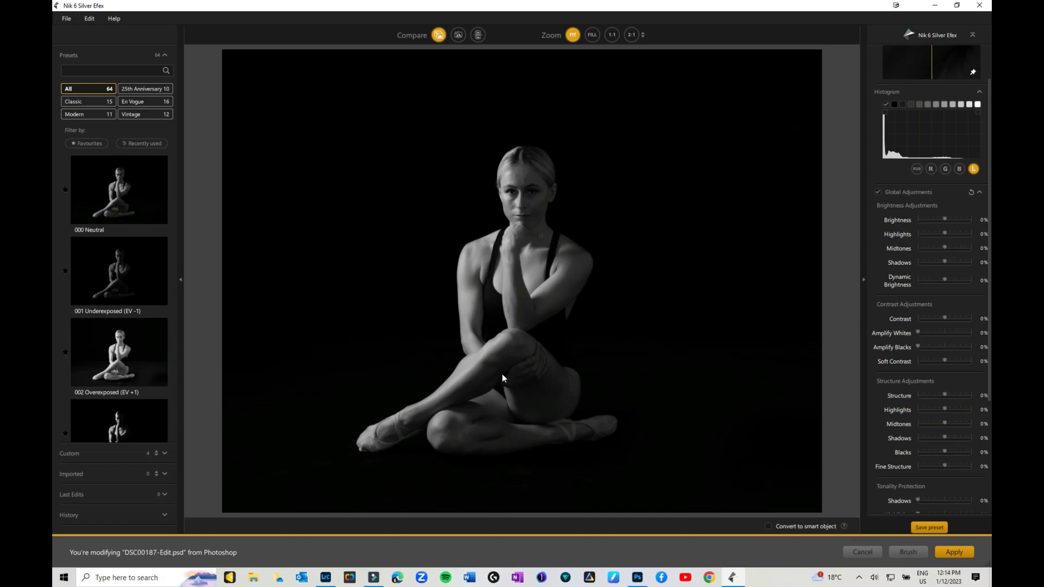
Step: Apply the 000 Neutral preset from the Presets panel thumbnails
{"action": "left_click", "coordinate": [110, 198]}
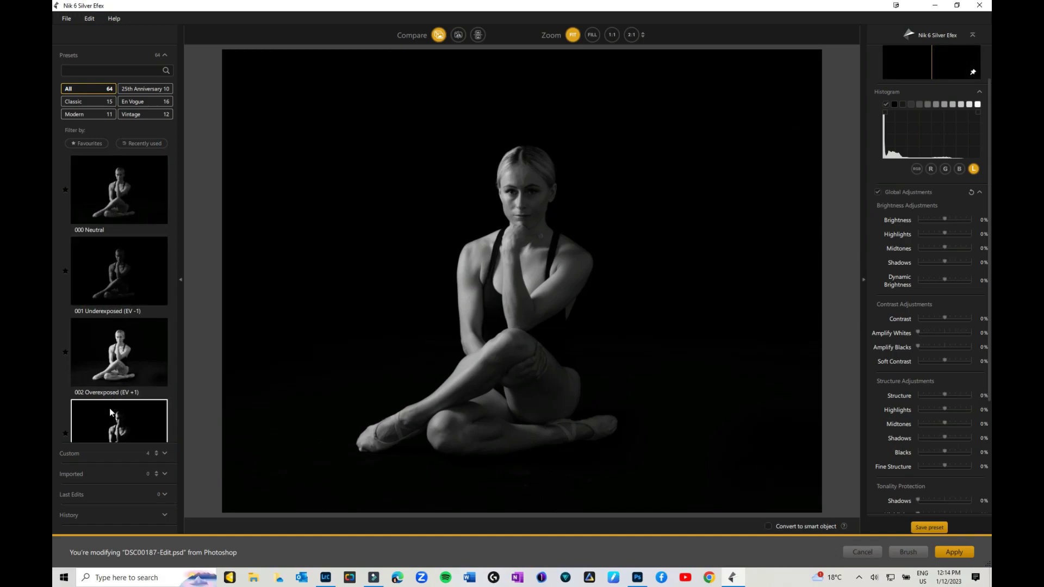
{"action": "scroll", "coordinate": [107, 360], "scroll_direction": "down", "scroll_amount": 7}
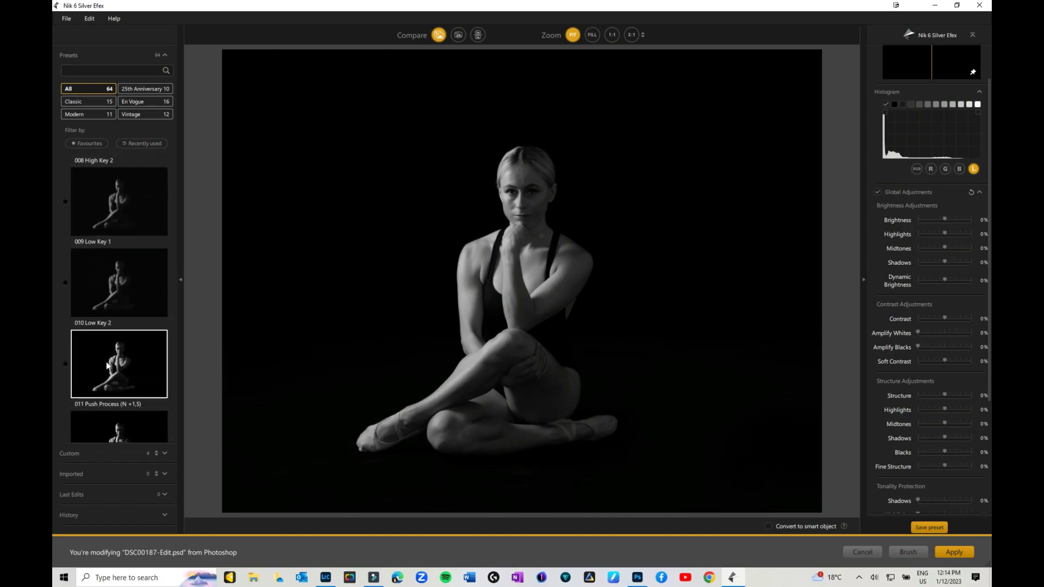
{"action": "scroll", "coordinate": [106, 358], "scroll_direction": "up", "scroll_amount": 7}
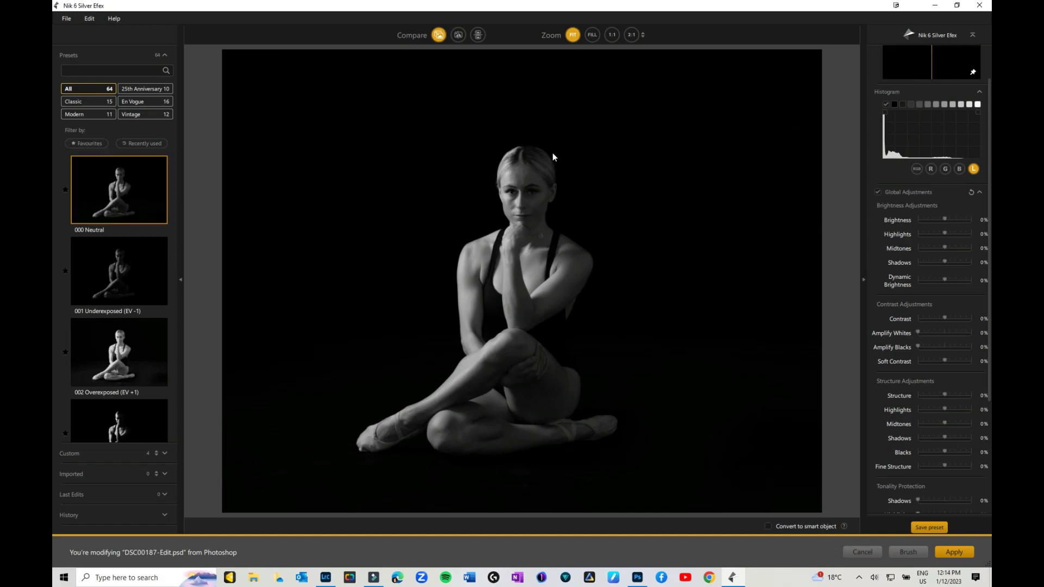
Step: Compare before and after by sweeping the split-view divider, briefly trying the top/bottom layout
{"action": "left_click", "coordinate": [458, 35]}
{"action": "left_click_drag", "start_coordinate": [523, 273], "coordinate": [356, 274]}
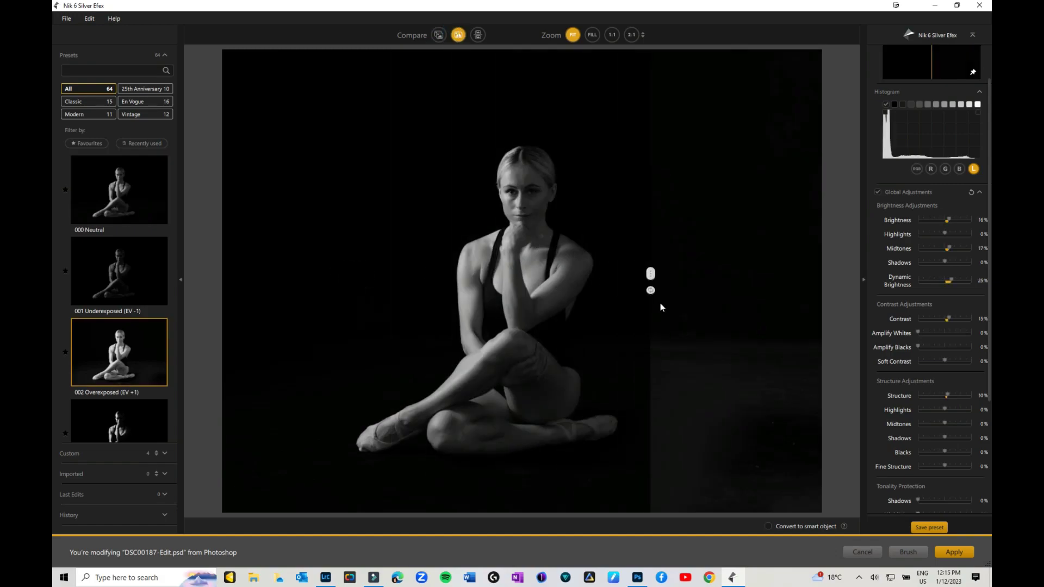
{"action": "left_click_drag", "start_coordinate": [662, 299], "coordinate": [385, 283]}
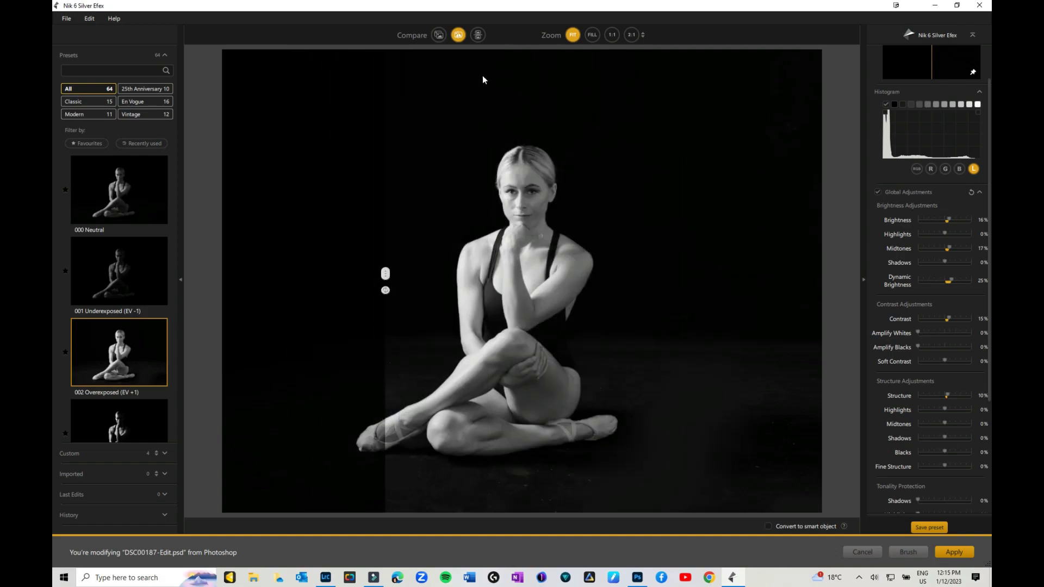
{"action": "left_click", "coordinate": [478, 35]}
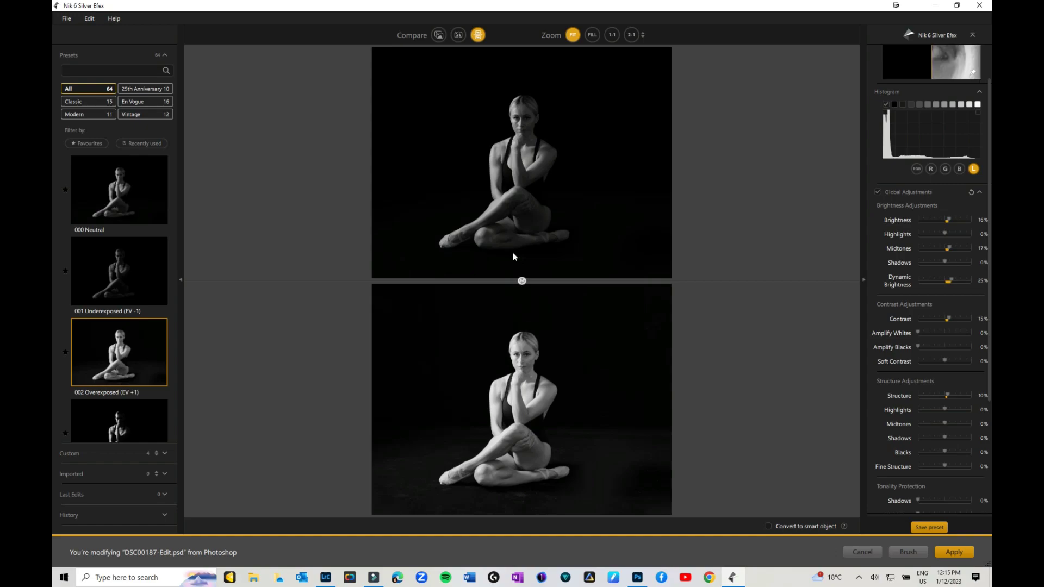
{"action": "left_click", "coordinate": [458, 35]}
{"action": "left_click_drag", "start_coordinate": [522, 290], "coordinate": [250, 274]}
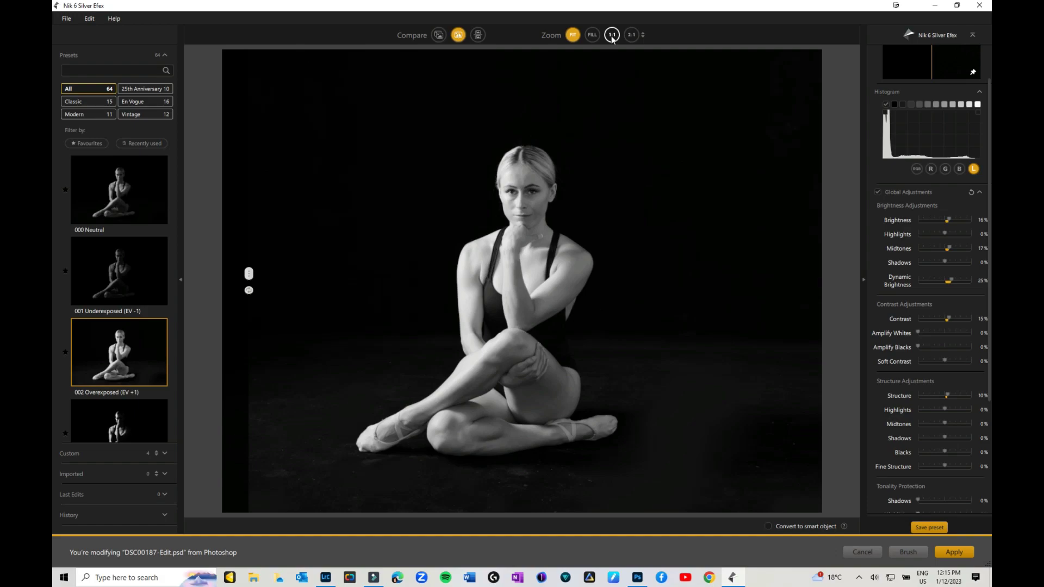
{"action": "scroll", "coordinate": [957, 155], "scroll_direction": "up", "scroll_amount": 2}
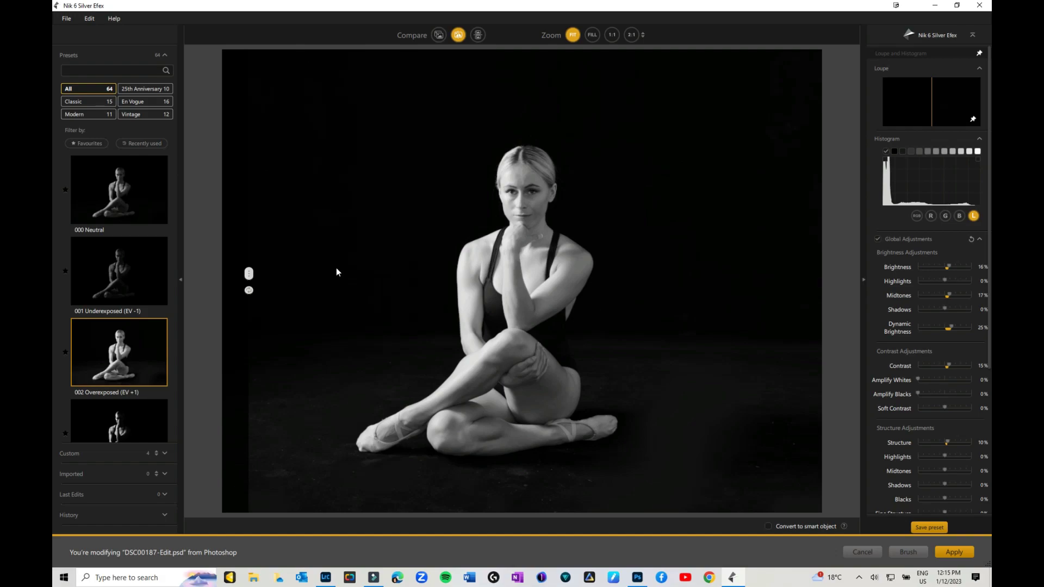
Step: Apply the 003 High Contrast (harsh) preset and check it against the before/after divider
{"action": "scroll", "coordinate": [139, 328], "scroll_direction": "down", "scroll_amount": 1}
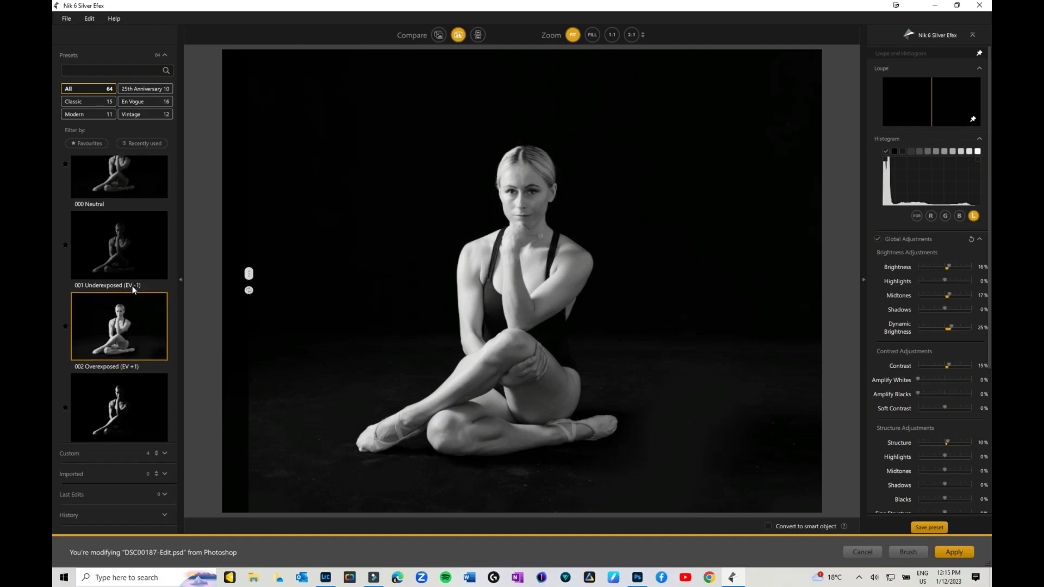
{"action": "left_click", "coordinate": [130, 394]}
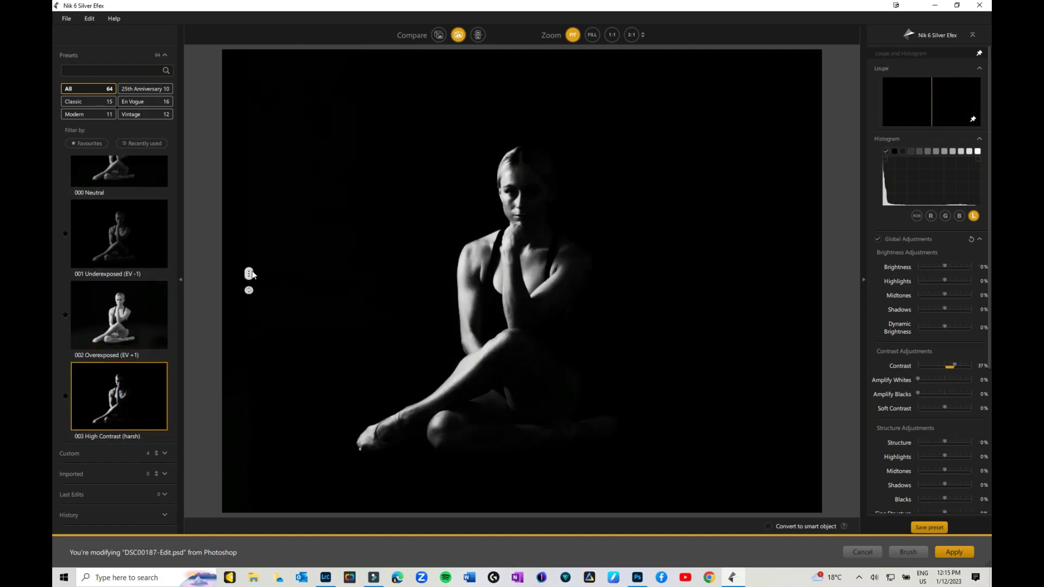
{"action": "left_click_drag", "start_coordinate": [250, 274], "coordinate": [383, 266]}
{"action": "scroll", "coordinate": [955, 405], "scroll_direction": "down", "scroll_amount": 5}
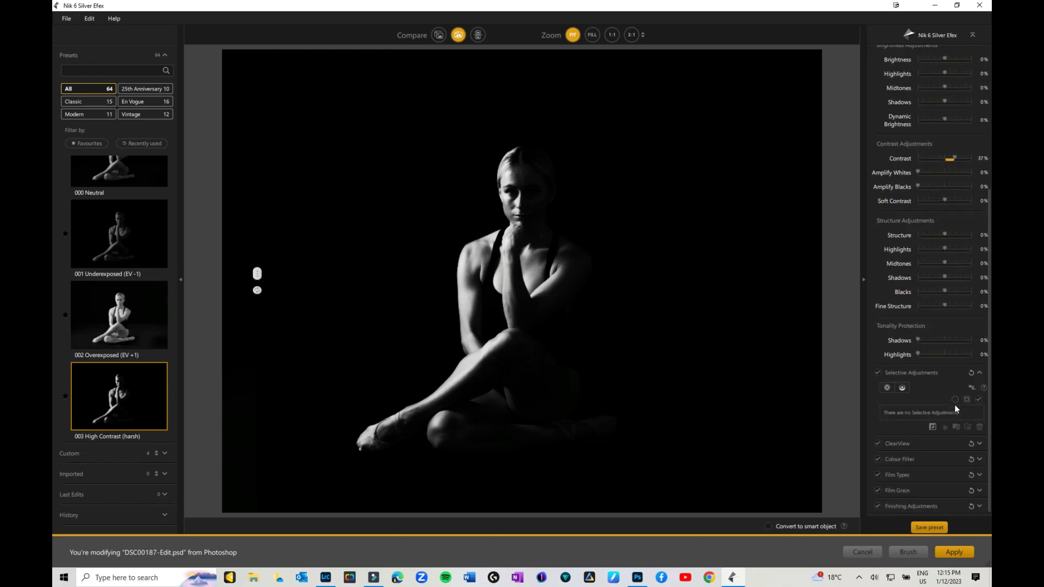
{"action": "scroll", "coordinate": [955, 404], "scroll_direction": "up", "scroll_amount": 5}
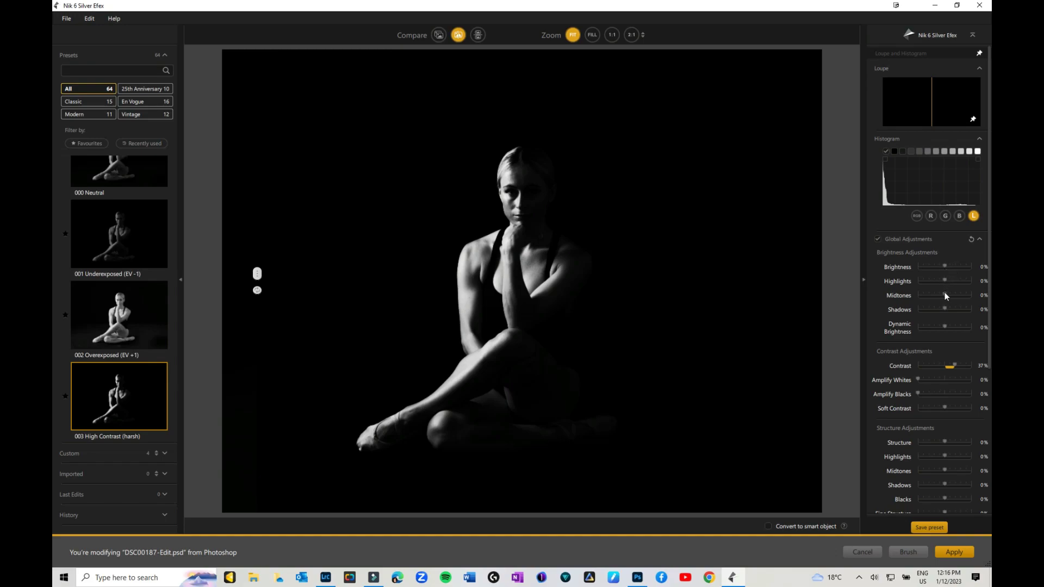
Step: Set Highlights 36%, Shadows 24%, Dynamic Brightness 44%, Contrast 30% and Amplify Blacks 16%
{"action": "left_click_drag", "start_coordinate": [954, 294], "coordinate": [945, 295]}
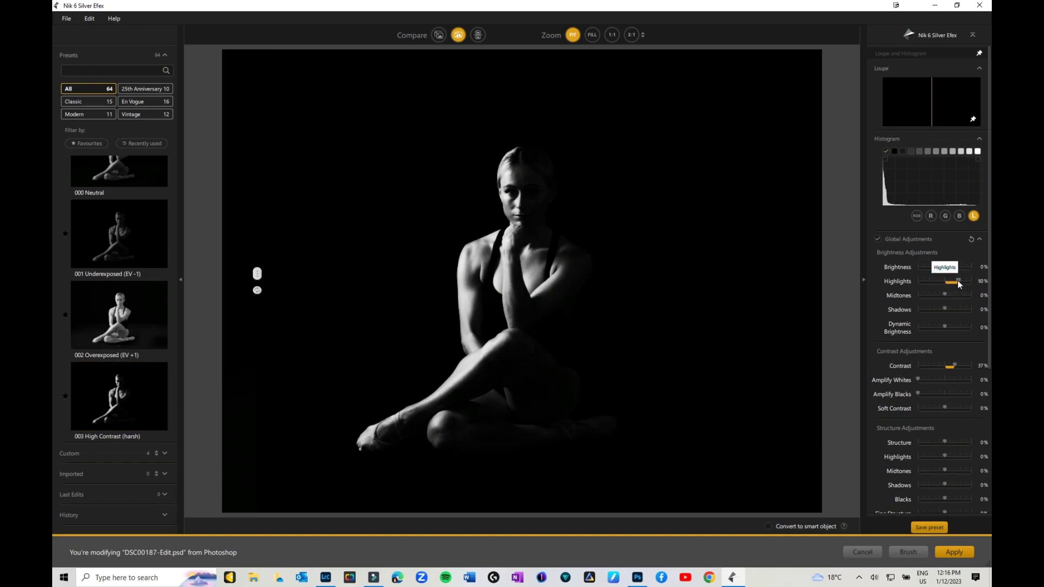
{"action": "left_click_drag", "start_coordinate": [959, 281], "coordinate": [954, 282]}
{"action": "left_click_drag", "start_coordinate": [943, 309], "coordinate": [951, 308]}
{"action": "left_click_drag", "start_coordinate": [944, 327], "coordinate": [955, 328]}
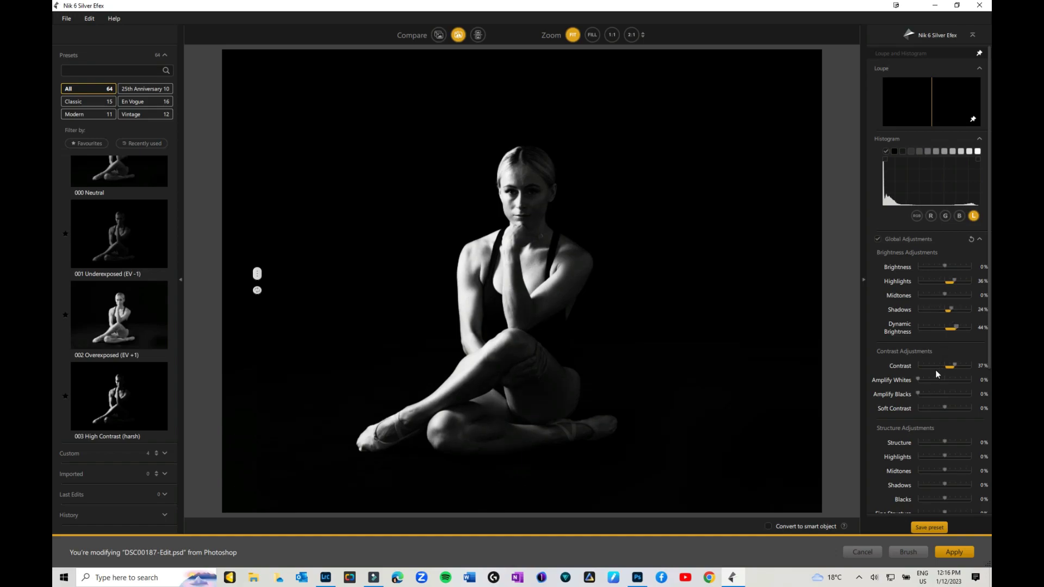
{"action": "left_click_drag", "start_coordinate": [955, 363], "coordinate": [926, 380]}
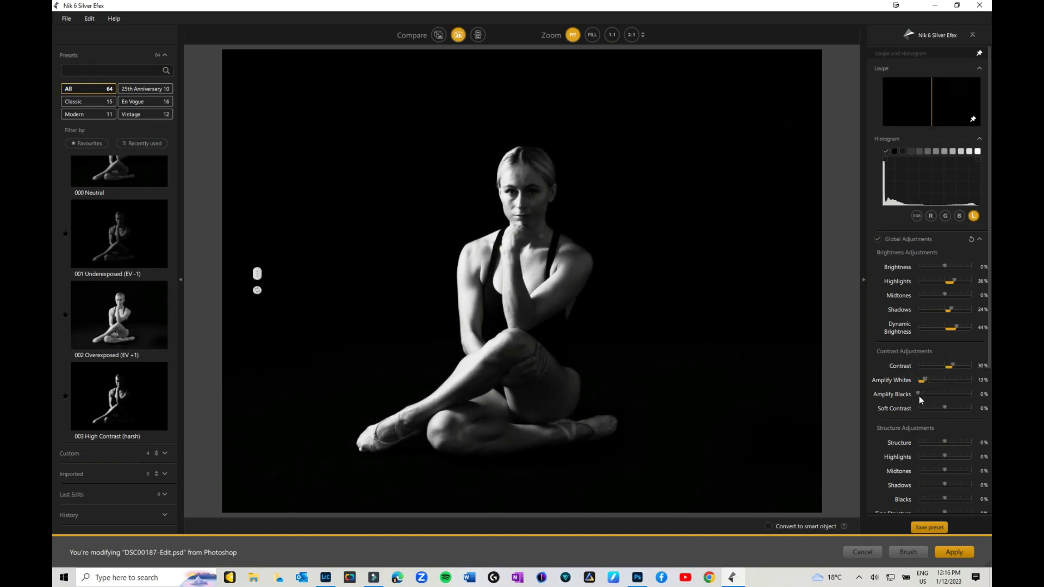
{"action": "left_click_drag", "start_coordinate": [918, 393], "coordinate": [928, 397]}
{"action": "scroll", "coordinate": [936, 420], "scroll_direction": "down", "scroll_amount": 5}
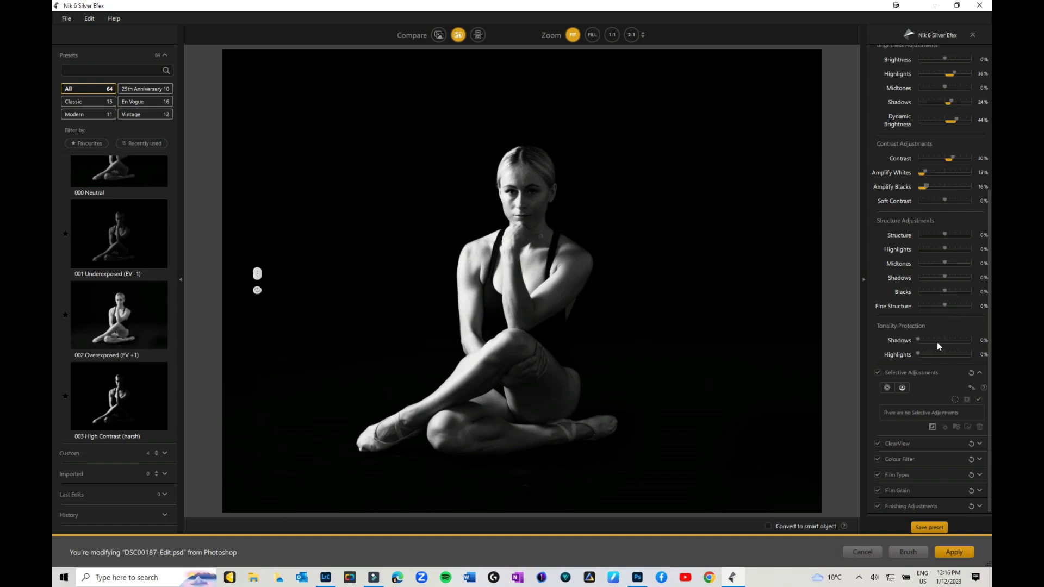
Step: Place a control point on the dancer's face, then delete an extra second control point
{"action": "left_click", "coordinate": [886, 387]}
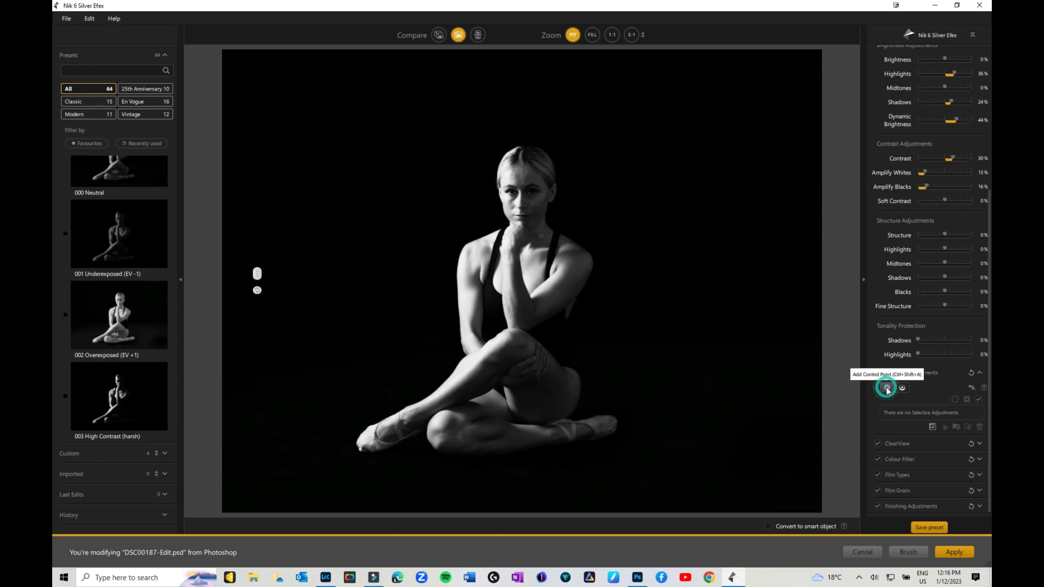
{"action": "left_click", "coordinate": [522, 191]}
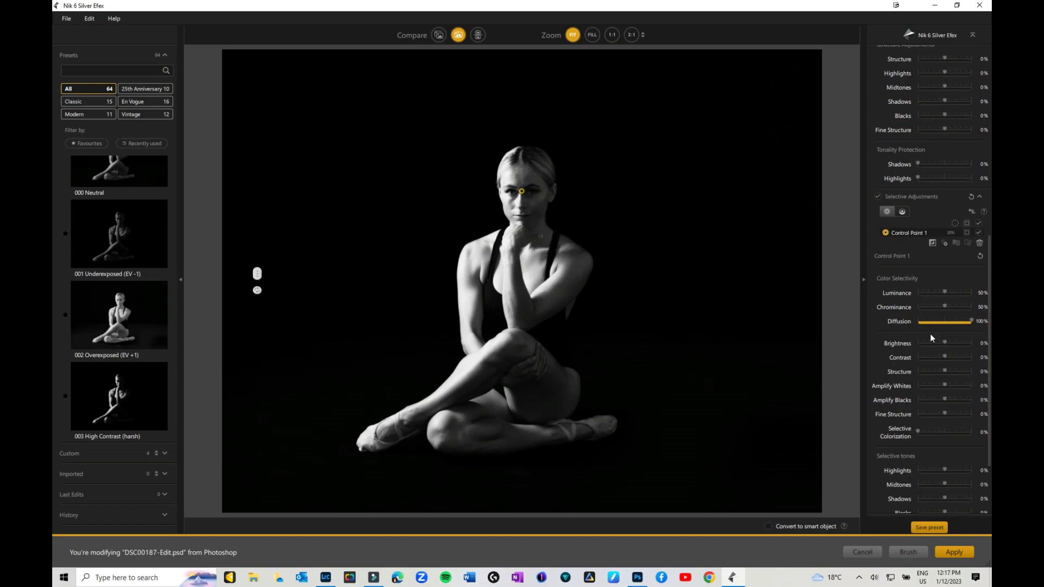
{"action": "mouse_move", "coordinate": [520, 193]}
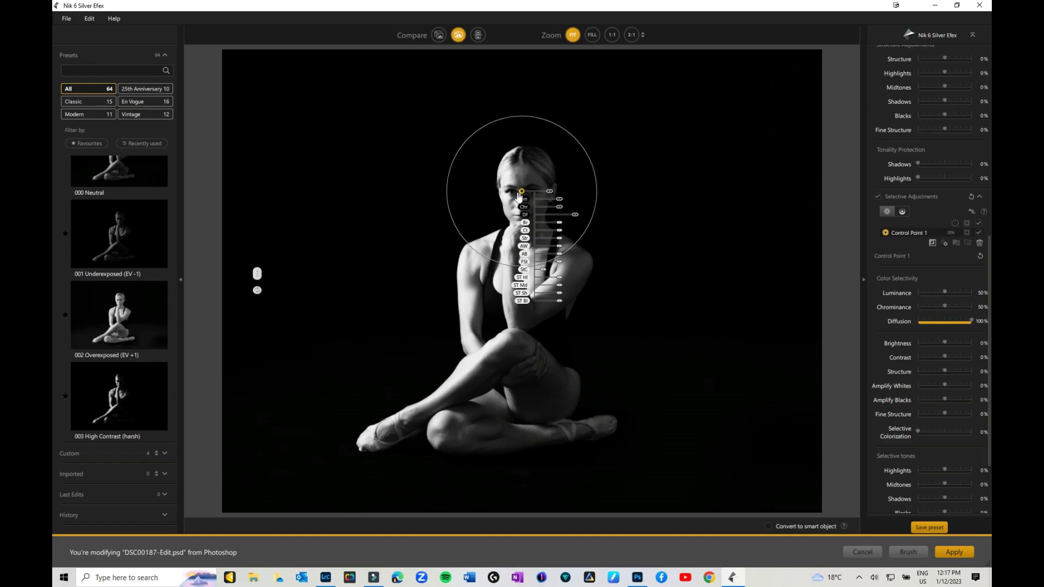
{"action": "left_click", "coordinate": [549, 192]}
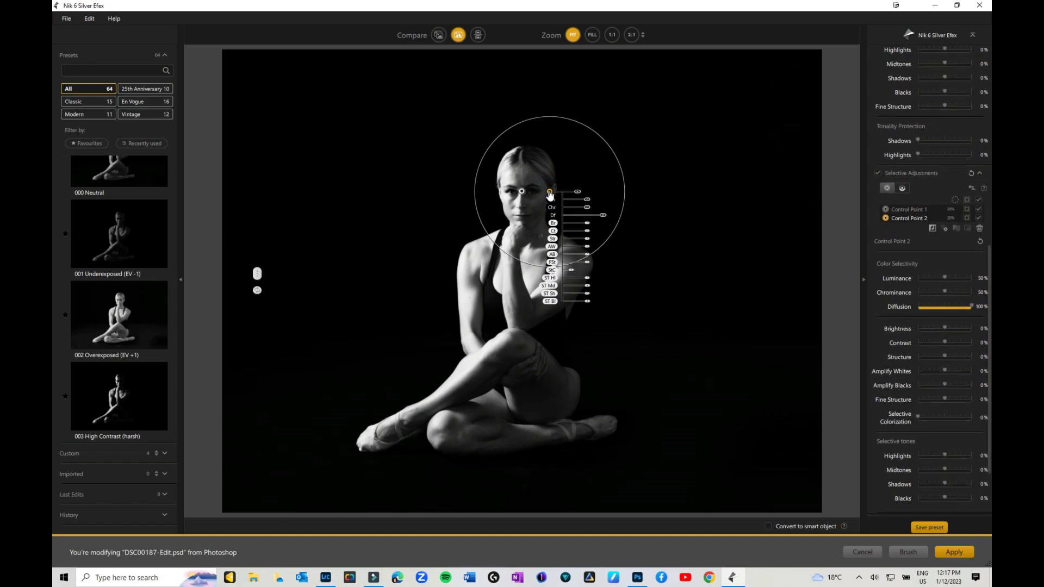
{"action": "key", "text": "Delete"}
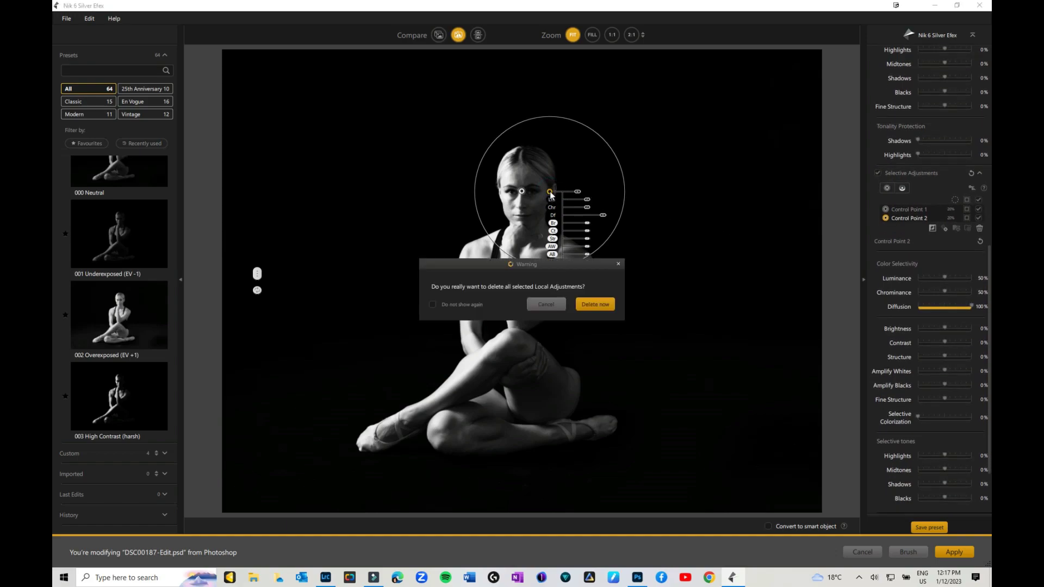
{"action": "left_click", "coordinate": [592, 308]}
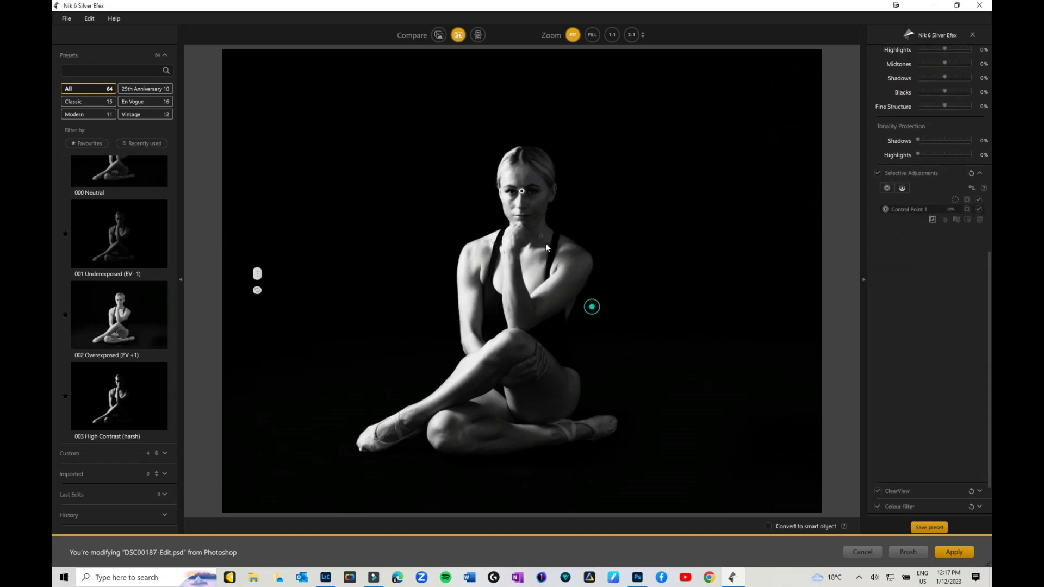
Step: Nudge the face control point slightly lower and shrink its circle of effect
{"action": "left_click", "coordinate": [521, 191]}
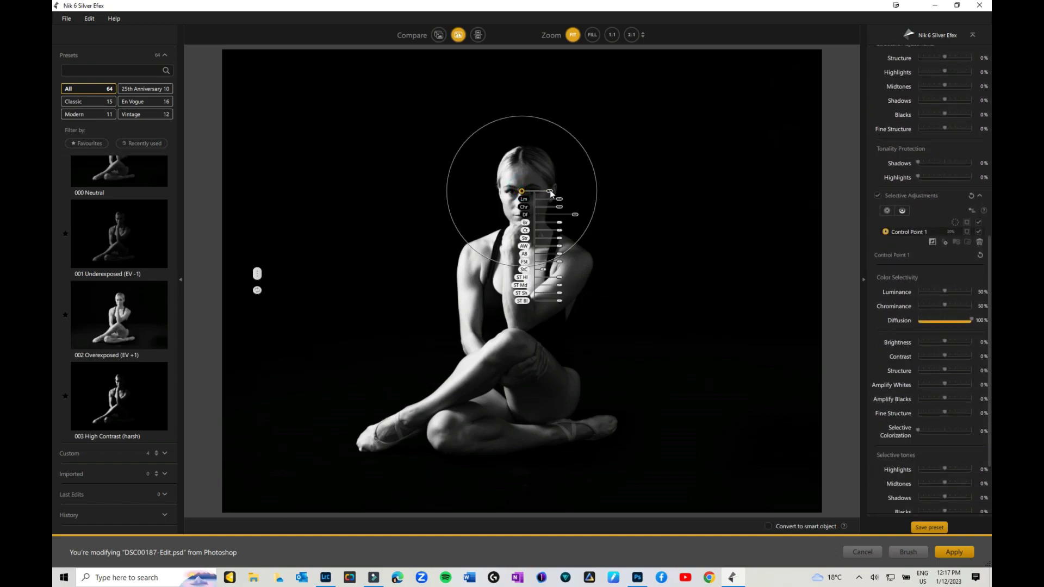
{"action": "left_click", "coordinate": [546, 190]}
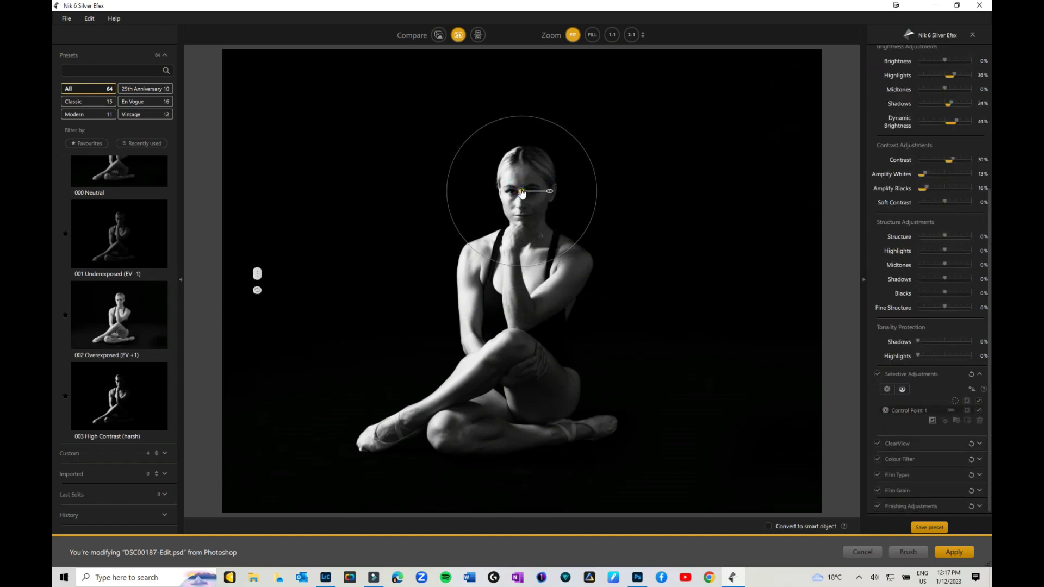
{"action": "left_click", "coordinate": [521, 190]}
{"action": "left_click_drag", "start_coordinate": [521, 192], "coordinate": [520, 197]}
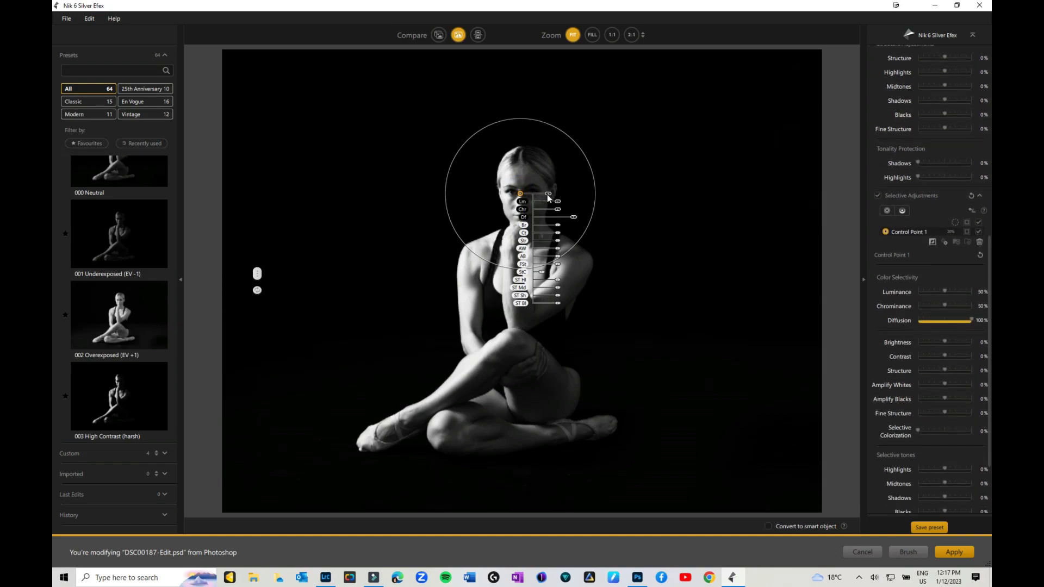
{"action": "left_click", "coordinate": [545, 194]}
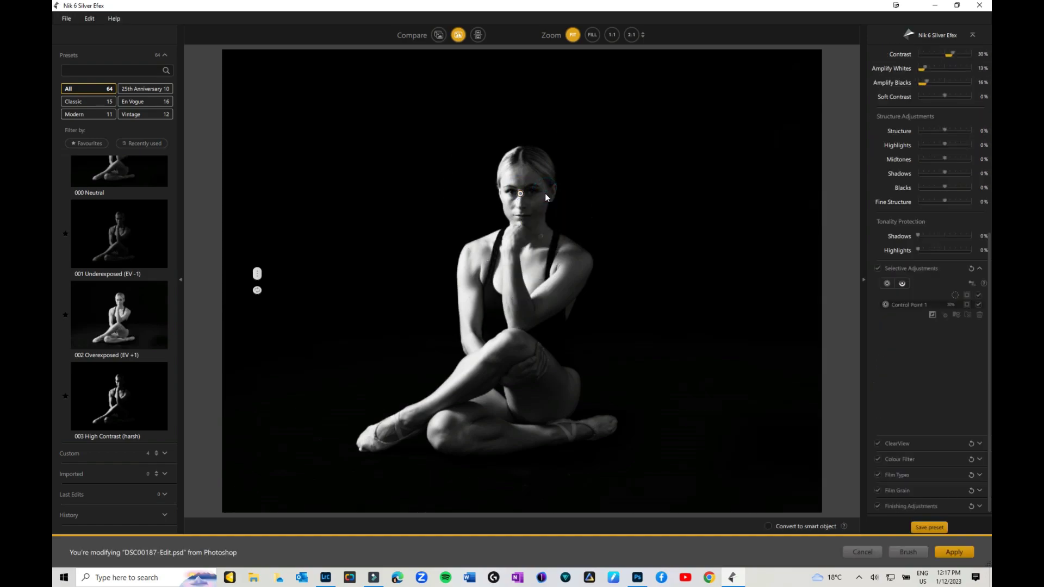
{"action": "left_click", "coordinate": [522, 194]}
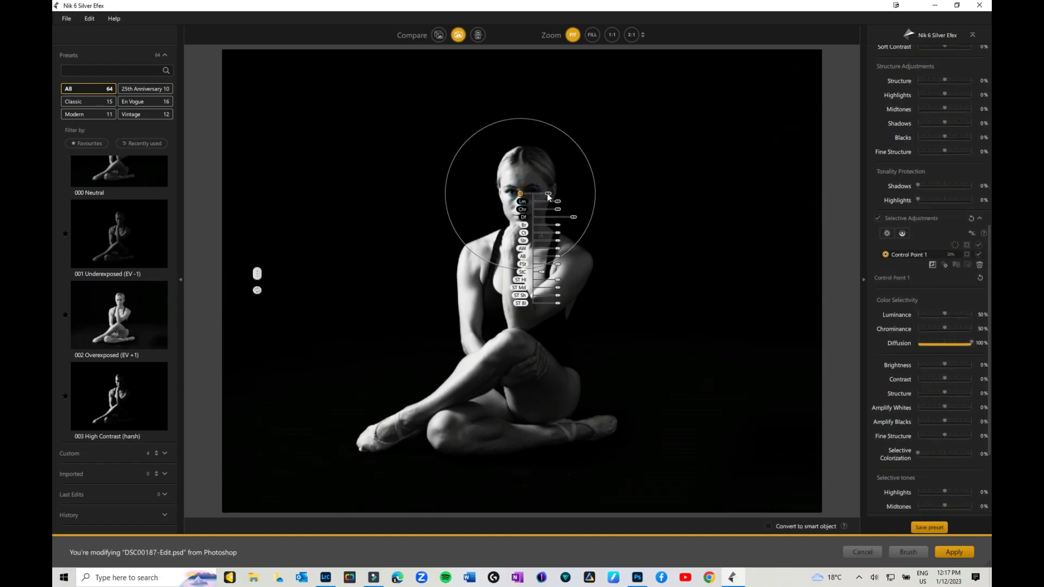
{"action": "left_click_drag", "start_coordinate": [547, 193], "coordinate": [564, 251]}
Step: Deselect the control point and review the face adjustment across the before/after divider
{"action": "mouse_move", "coordinate": [524, 197]}
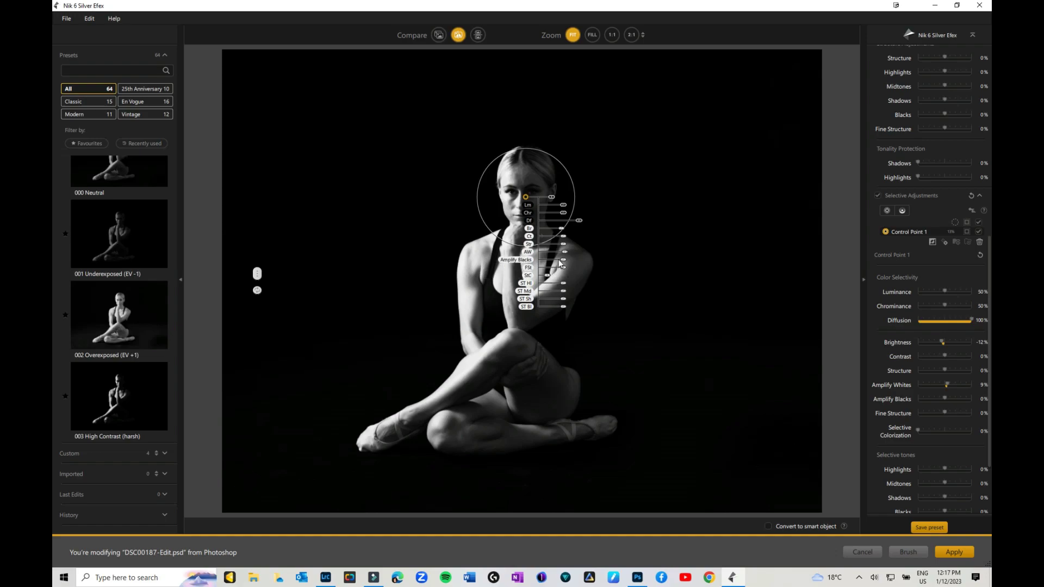
{"action": "left_click", "coordinate": [665, 221]}
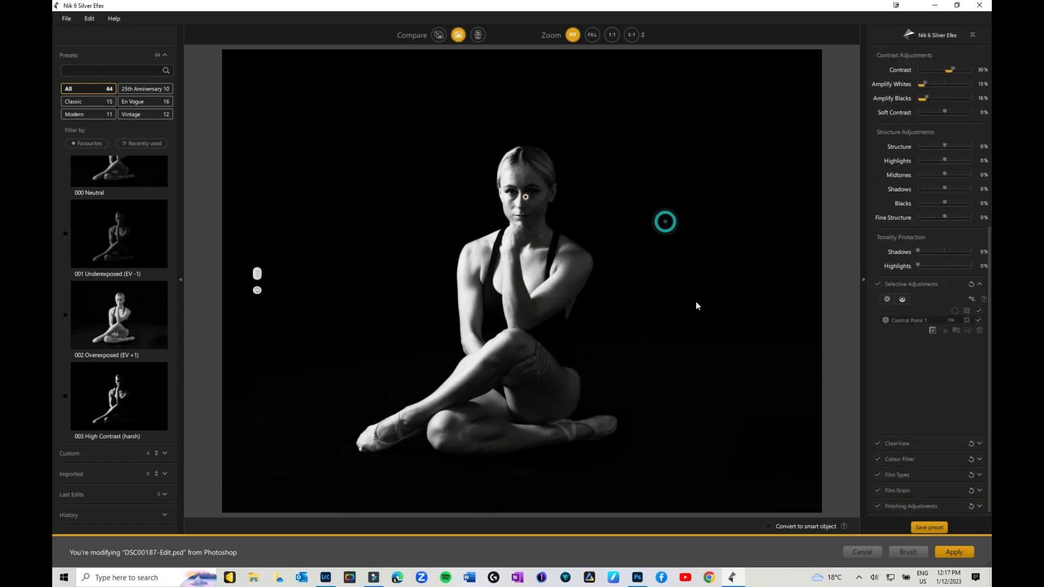
{"action": "left_click", "coordinate": [257, 276]}
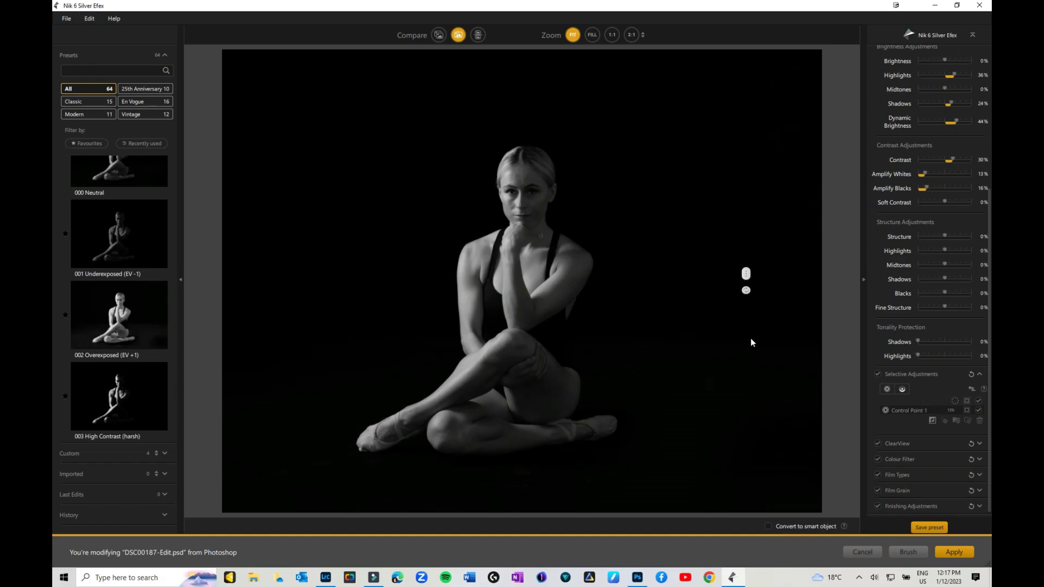
{"action": "left_click_drag", "start_coordinate": [751, 342], "coordinate": [381, 283]}
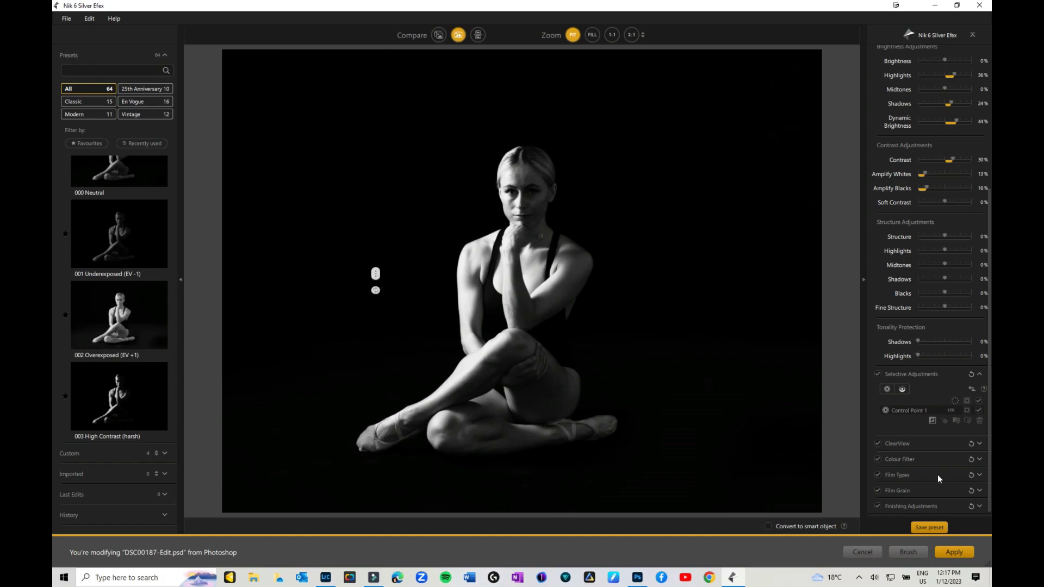
Step: Disable Film Grain and set the film's Yellow sensitivity to 32%
{"action": "left_click", "coordinate": [877, 490]}
{"action": "left_click", "coordinate": [978, 475]}
{"action": "scroll", "coordinate": [971, 476], "scroll_direction": "down", "scroll_amount": 5}
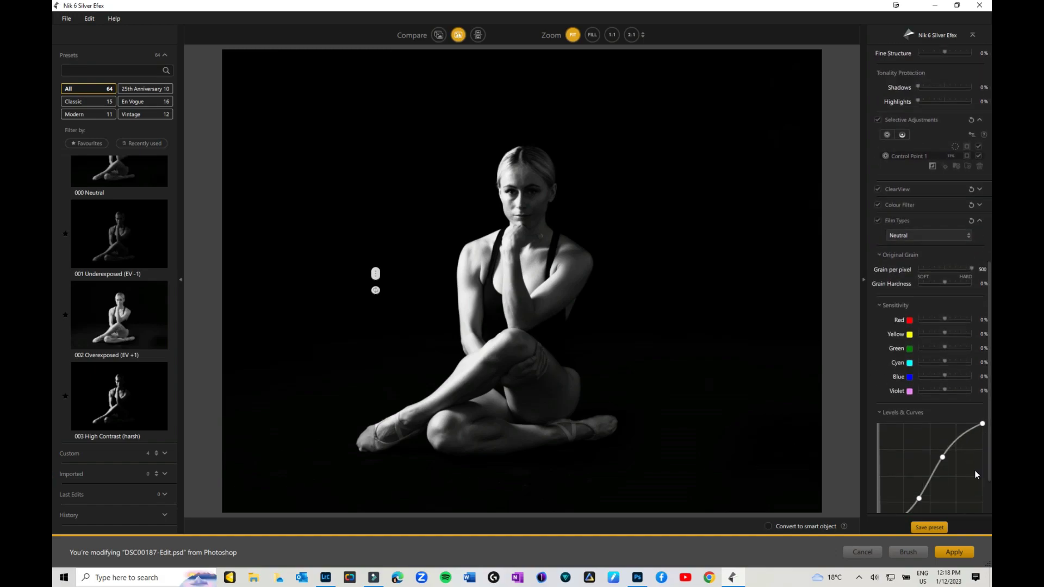
{"action": "scroll", "coordinate": [975, 473], "scroll_direction": "down", "scroll_amount": 1}
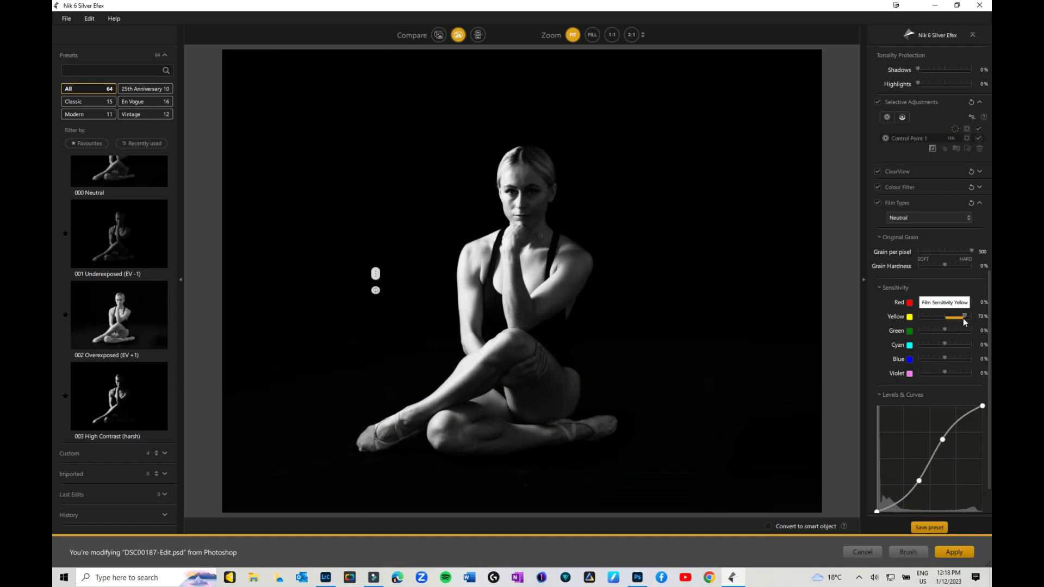
{"action": "mouse_move", "coordinate": [935, 319]}
{"action": "left_mouse_down"}
{"action": "mouse_move", "coordinate": [923, 319]}
{"action": "mouse_move", "coordinate": [952, 323]}
{"action": "left_mouse_up"}
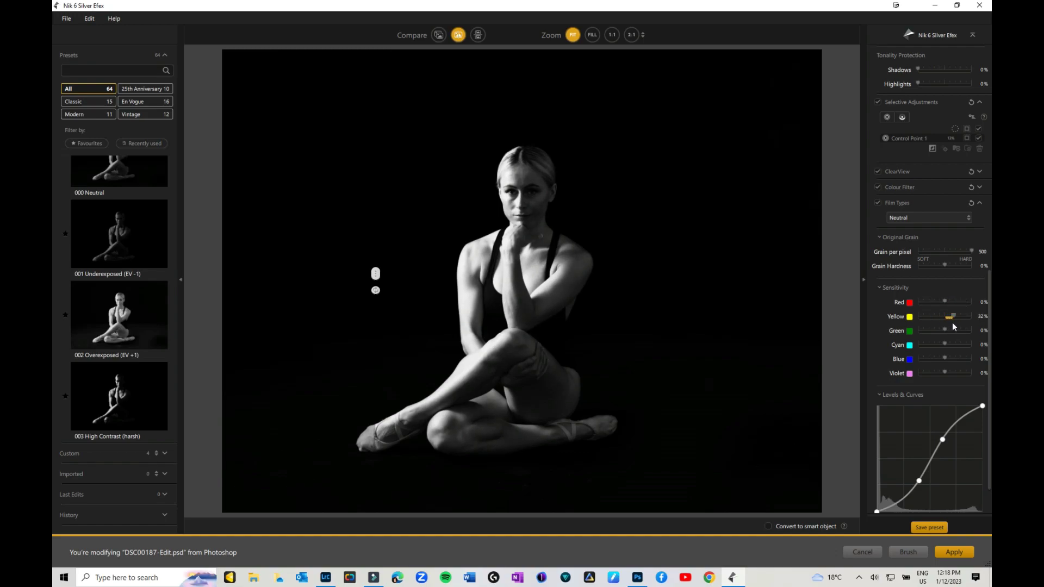
{"action": "key", "text": "z"}
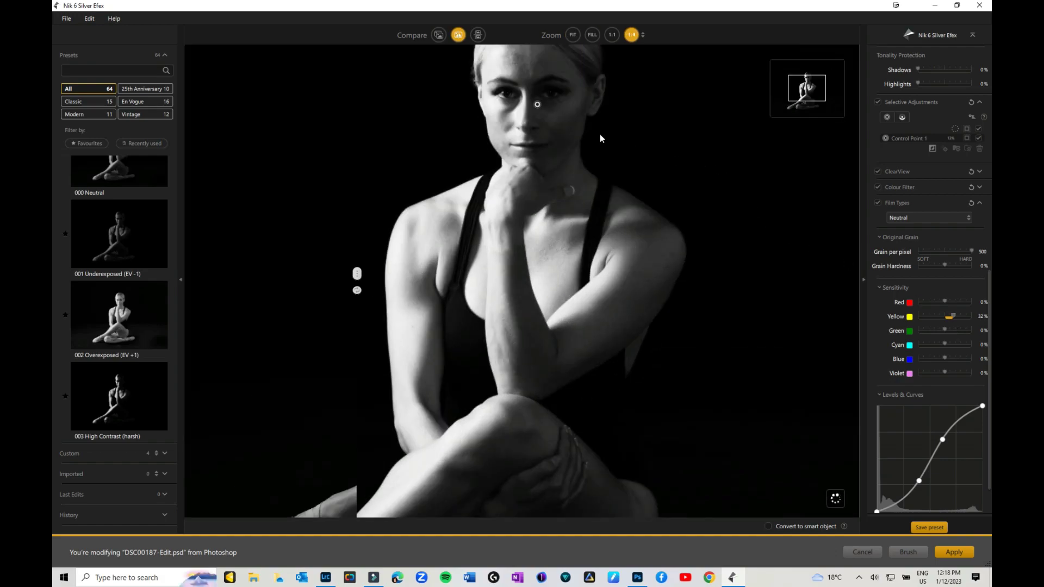
Step: Set Yellow sensitivity to 18%, Green to 22% and Blue to 40% alongside Red 38%
{"action": "left_click_drag", "start_coordinate": [806, 87], "coordinate": [811, 82]}
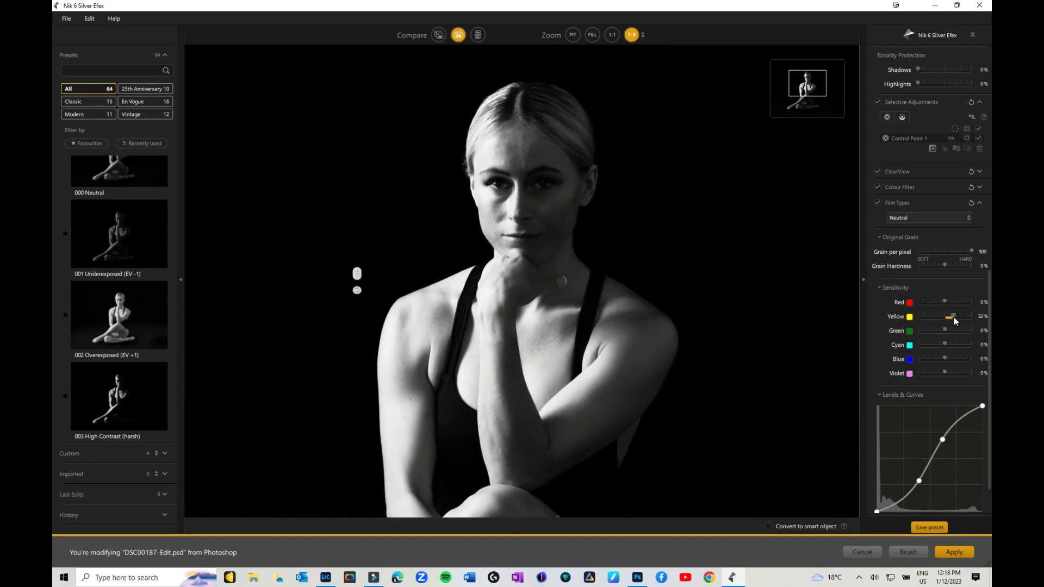
{"action": "left_click_drag", "start_coordinate": [953, 313], "coordinate": [954, 303]}
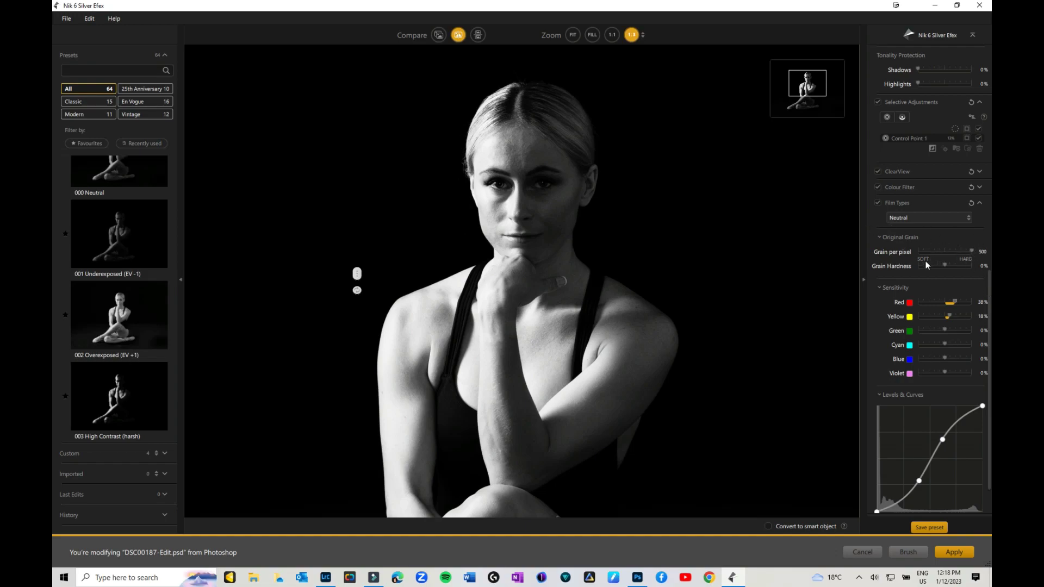
{"action": "mouse_move", "coordinate": [944, 330]}
{"action": "left_mouse_down"}
{"action": "mouse_move", "coordinate": [967, 330]}
{"action": "mouse_move", "coordinate": [952, 332]}
{"action": "left_mouse_up"}
{"action": "left_click_drag", "start_coordinate": [944, 358], "coordinate": [954, 359]}
{"action": "key", "text": "ctrl+minus"}
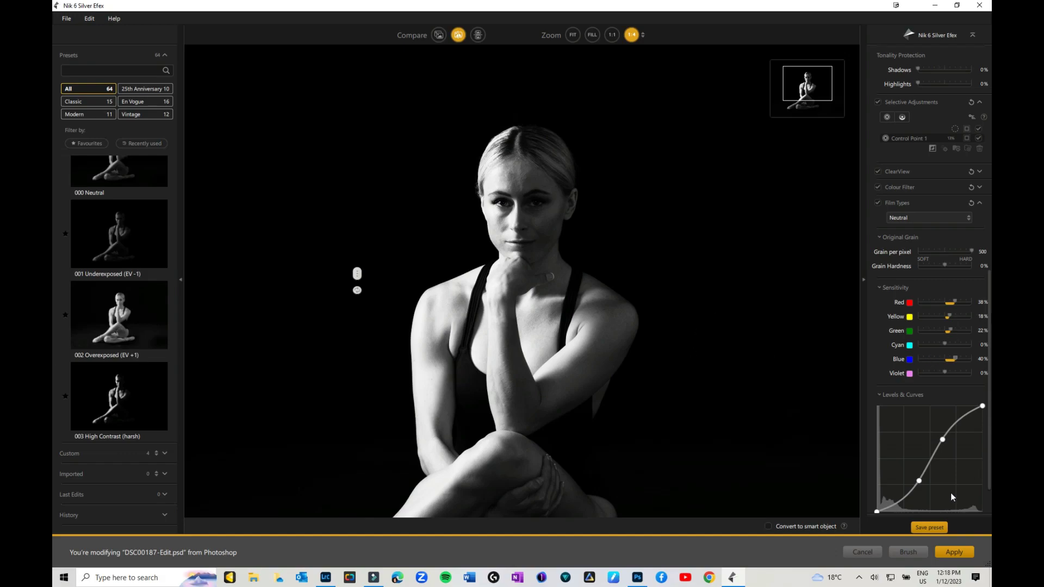
Step: Reselect Neutral in the Film Types list to reset all sensitivities and the tone curve
{"action": "scroll", "coordinate": [974, 467], "scroll_direction": "down", "scroll_amount": 1}
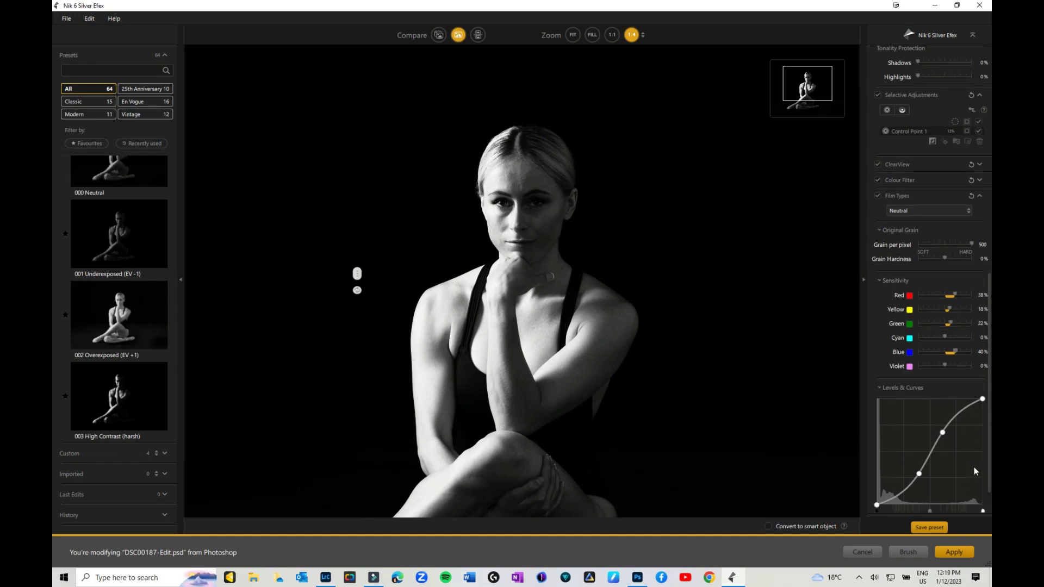
{"action": "scroll", "coordinate": [974, 468], "scroll_direction": "down", "scroll_amount": 2}
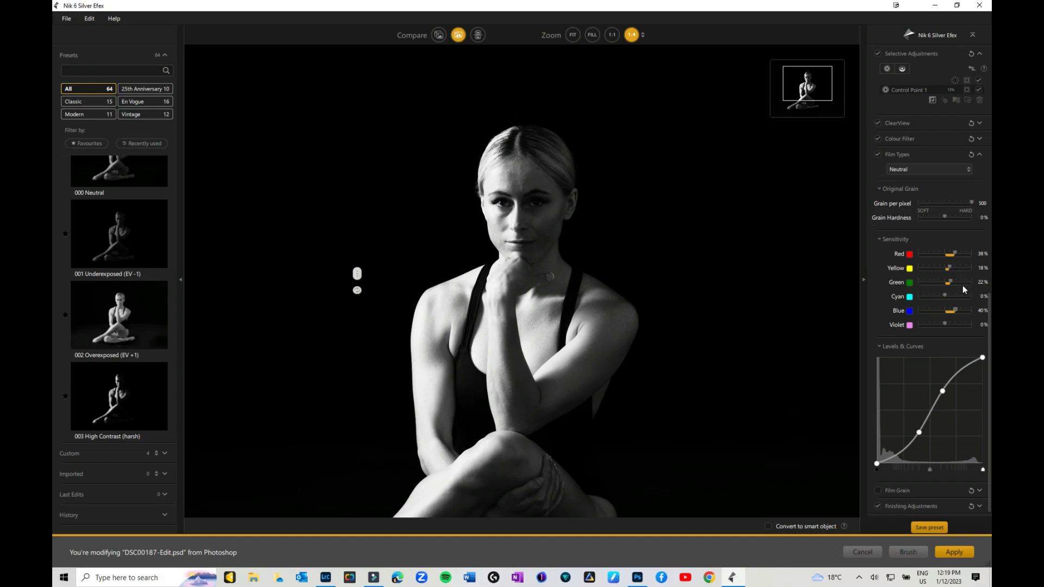
{"action": "scroll", "coordinate": [962, 285], "scroll_direction": "up", "scroll_amount": 1}
{"action": "left_click", "coordinate": [967, 196]}
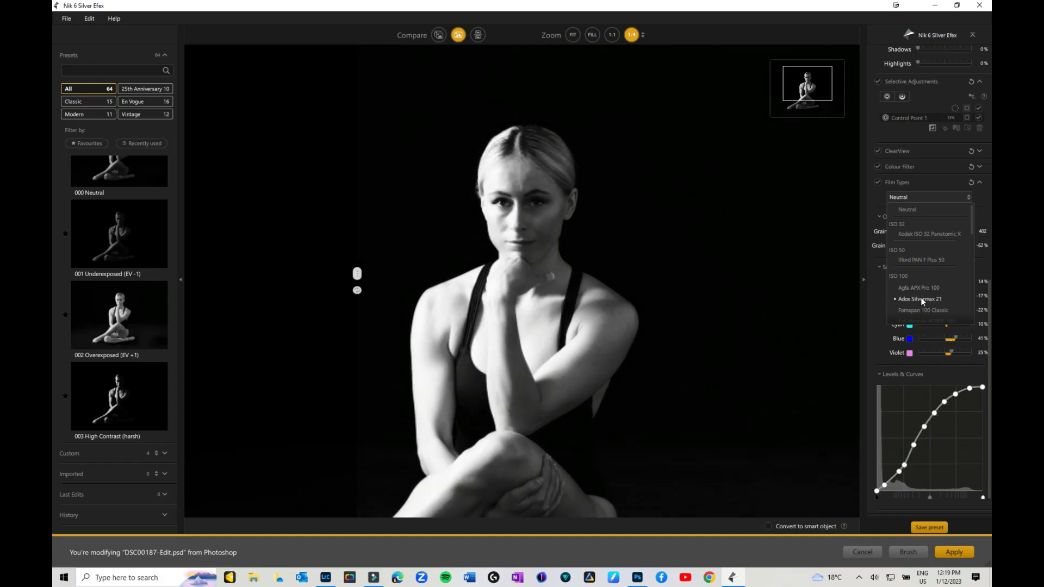
{"action": "left_click", "coordinate": [911, 211]}
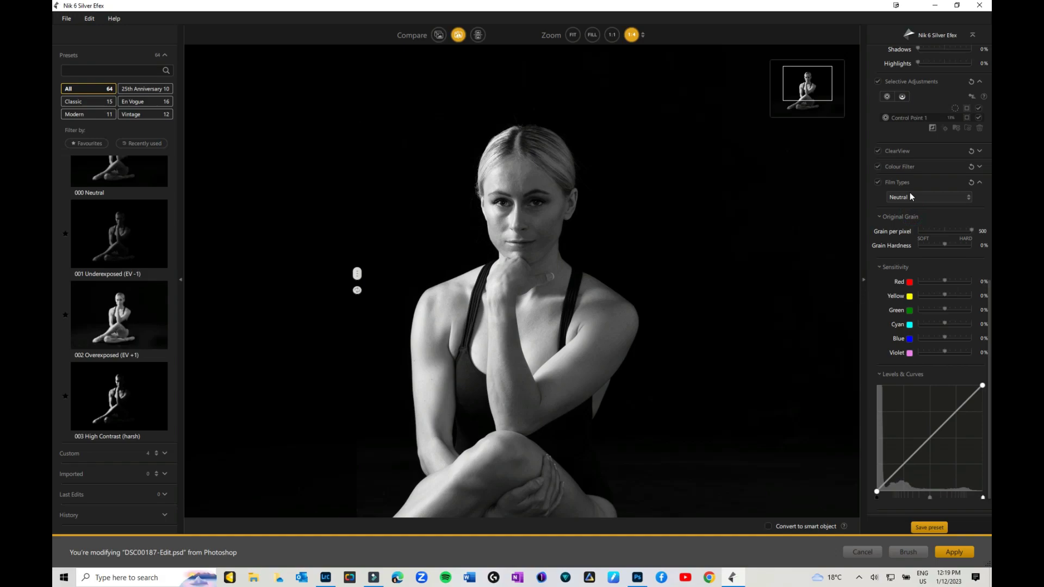
Step: Try the red, orange, yellow, green and blue colour filters, settle on none, and expand ClearView
{"action": "left_click", "coordinate": [980, 167]}
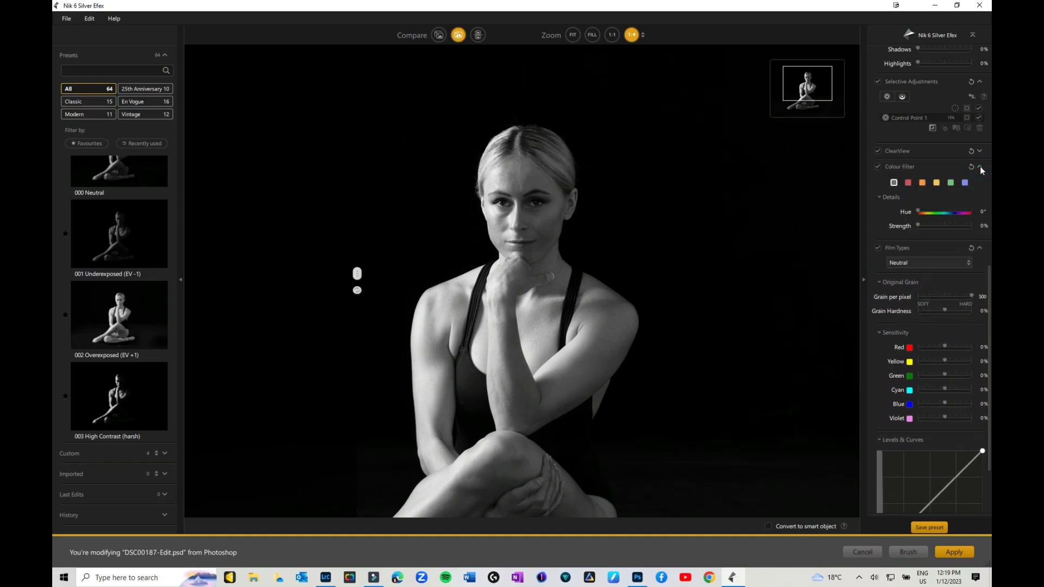
{"action": "left_click", "coordinate": [908, 183]}
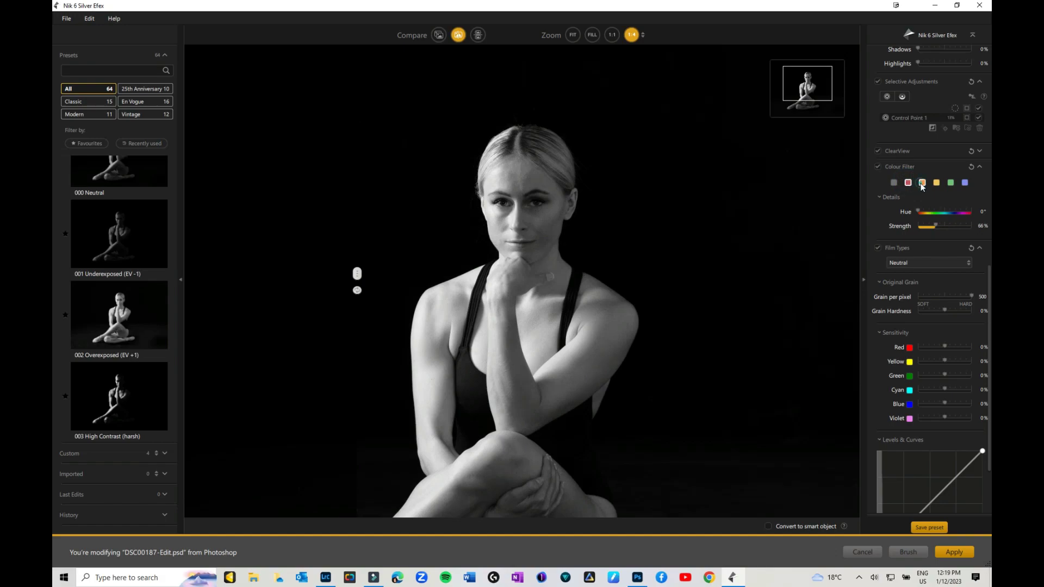
{"action": "left_click", "coordinate": [923, 183]}
{"action": "left_click", "coordinate": [936, 183]}
{"action": "left_click", "coordinate": [951, 184]}
{"action": "left_click", "coordinate": [965, 184]}
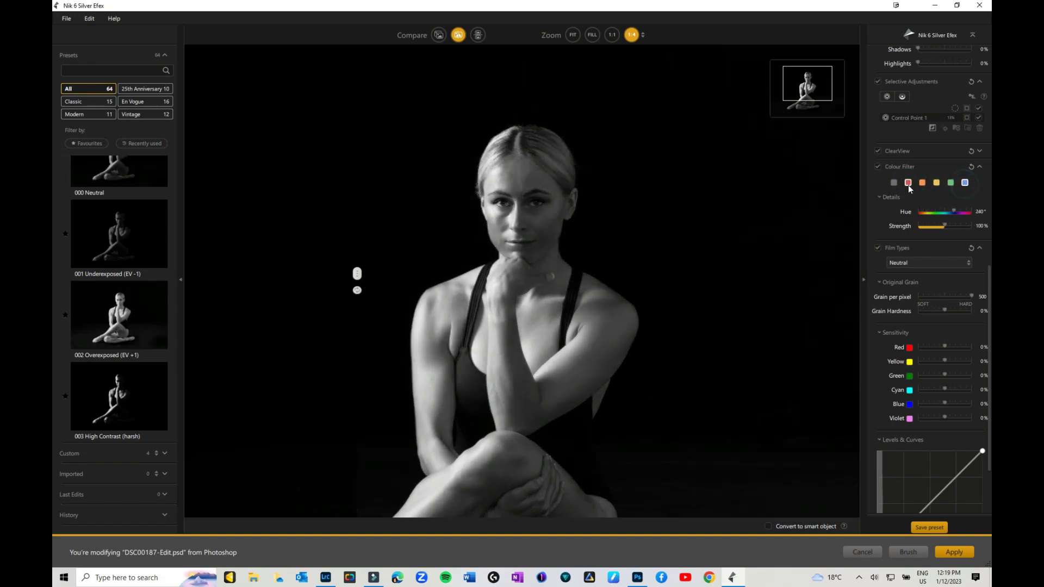
{"action": "left_click", "coordinate": [894, 183]}
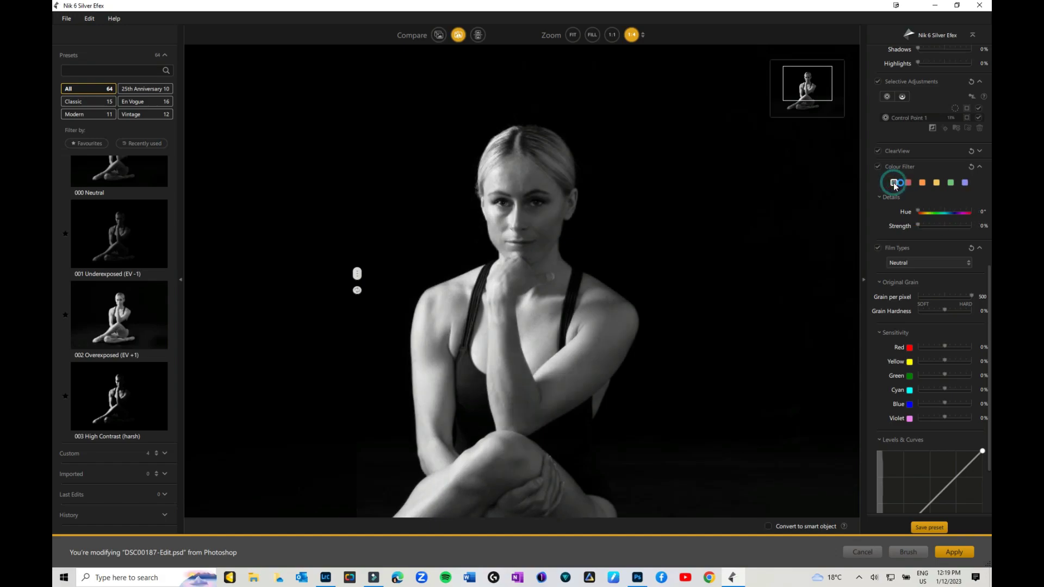
{"action": "left_click", "coordinate": [979, 151]}
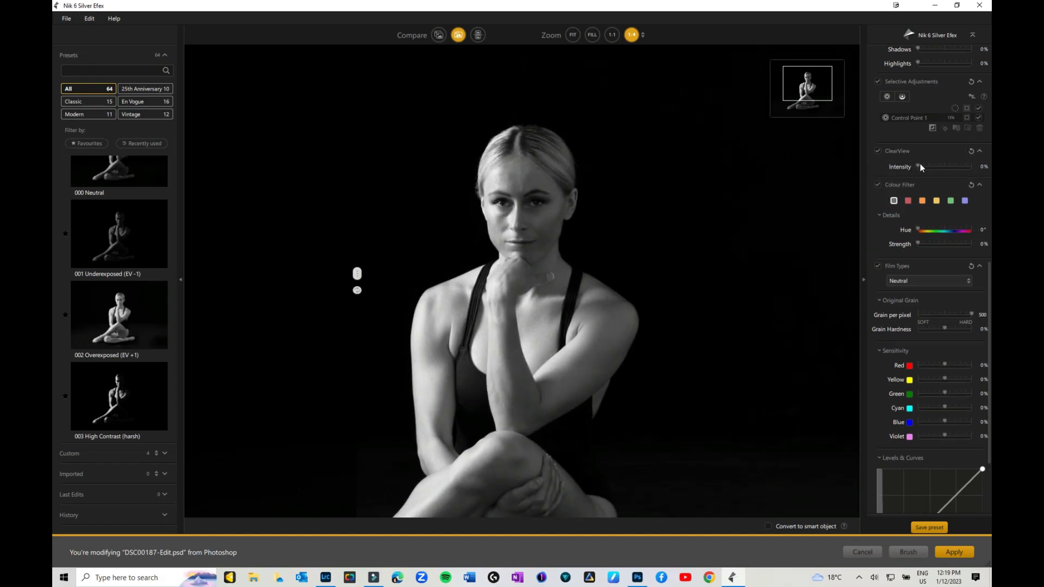
{"action": "left_click", "coordinate": [903, 95]}
Step: Fit the photo in view and place Control Line 1 in the background, lowering its brightness
{"action": "left_click", "coordinate": [573, 34]}
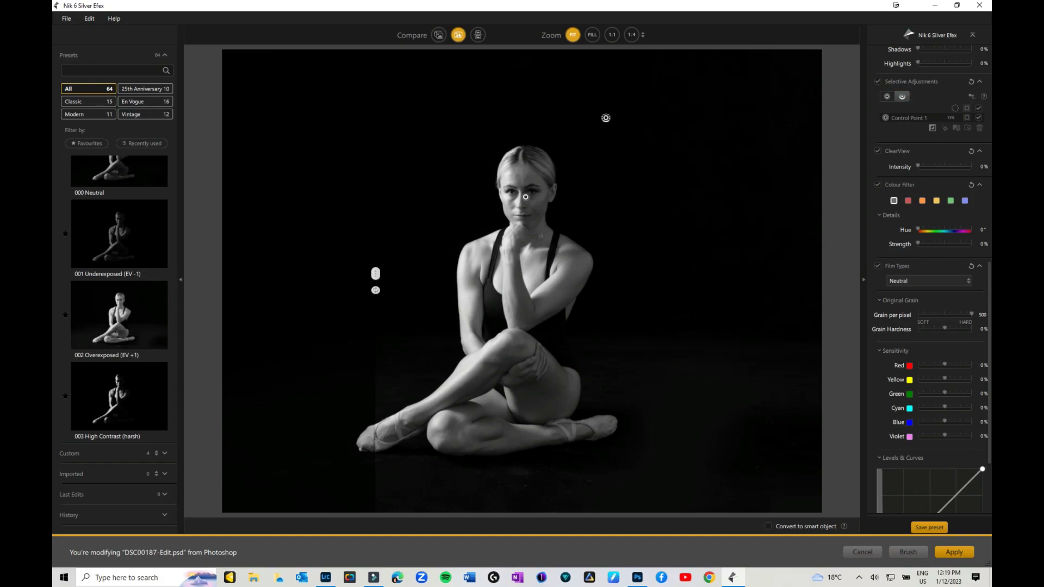
{"action": "left_click", "coordinate": [574, 99]}
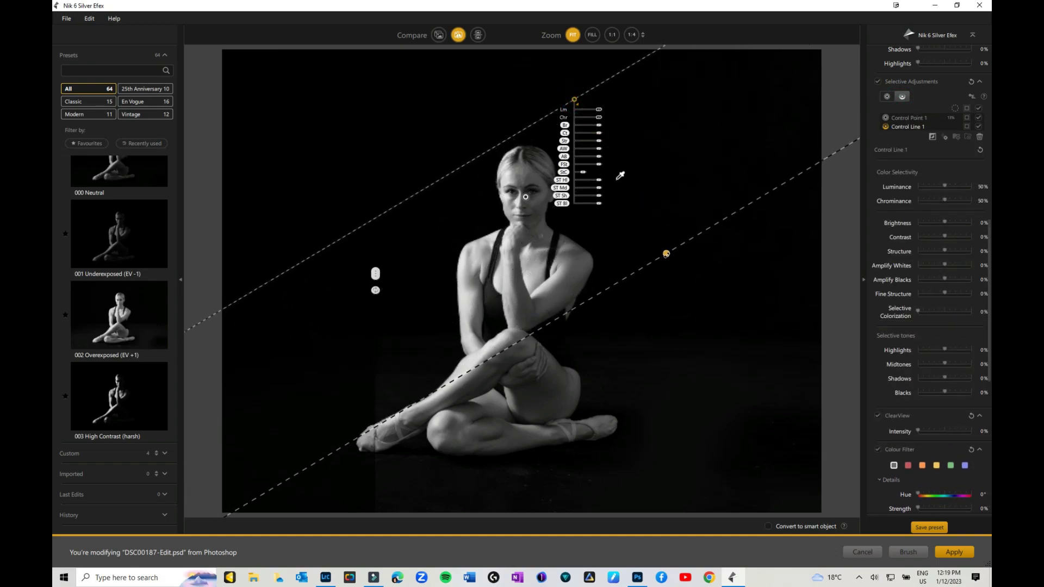
{"action": "mouse_move", "coordinate": [666, 254]}
{"action": "left_mouse_down"}
{"action": "mouse_move", "coordinate": [670, 265]}
{"action": "mouse_move", "coordinate": [663, 241]}
{"action": "left_mouse_up"}
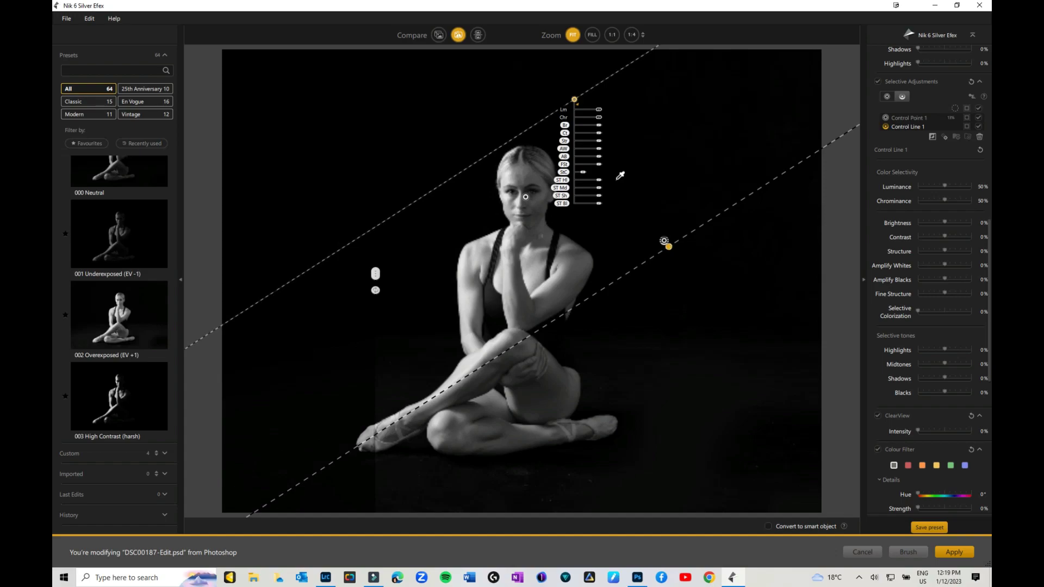
{"action": "left_click_drag", "start_coordinate": [575, 102], "coordinate": [595, 170]}
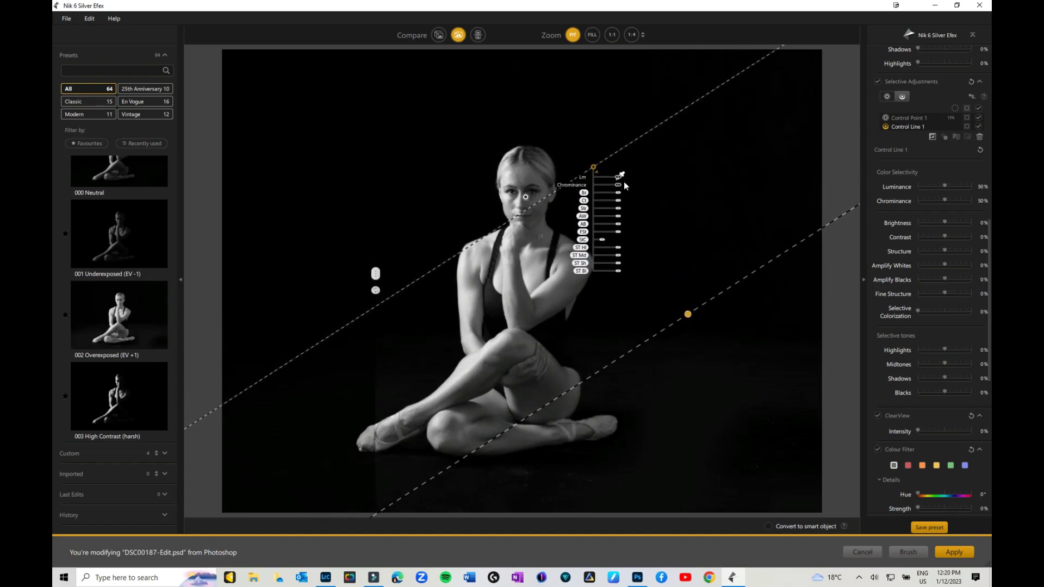
{"action": "left_click", "coordinate": [620, 177]}
{"action": "left_click_drag", "start_coordinate": [619, 191], "coordinate": [616, 191]}
Step: Angle Control Line 1 diagonally and widen its transition, with Brightness -62% and Contrast -18%
{"action": "left_click_drag", "start_coordinate": [523, 162], "coordinate": [474, 134]}
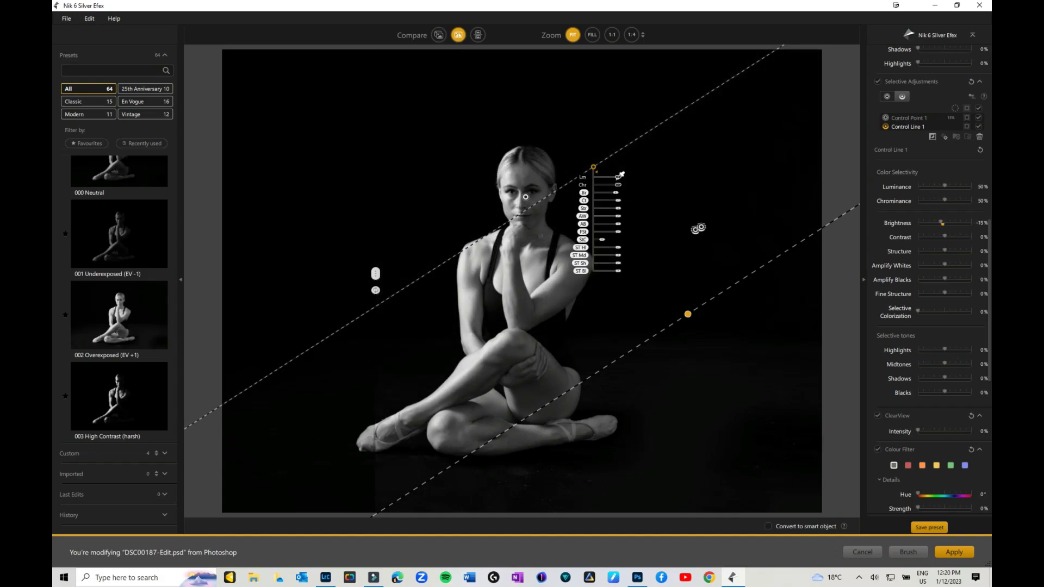
{"action": "left_click_drag", "start_coordinate": [685, 107], "coordinate": [678, 139]}
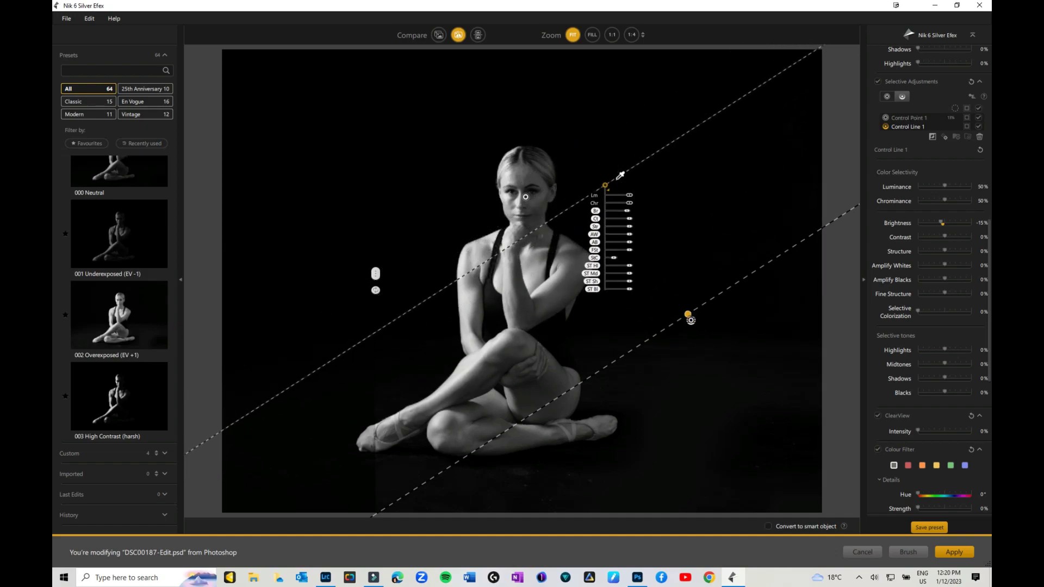
{"action": "left_click_drag", "start_coordinate": [688, 314], "coordinate": [460, 299]}
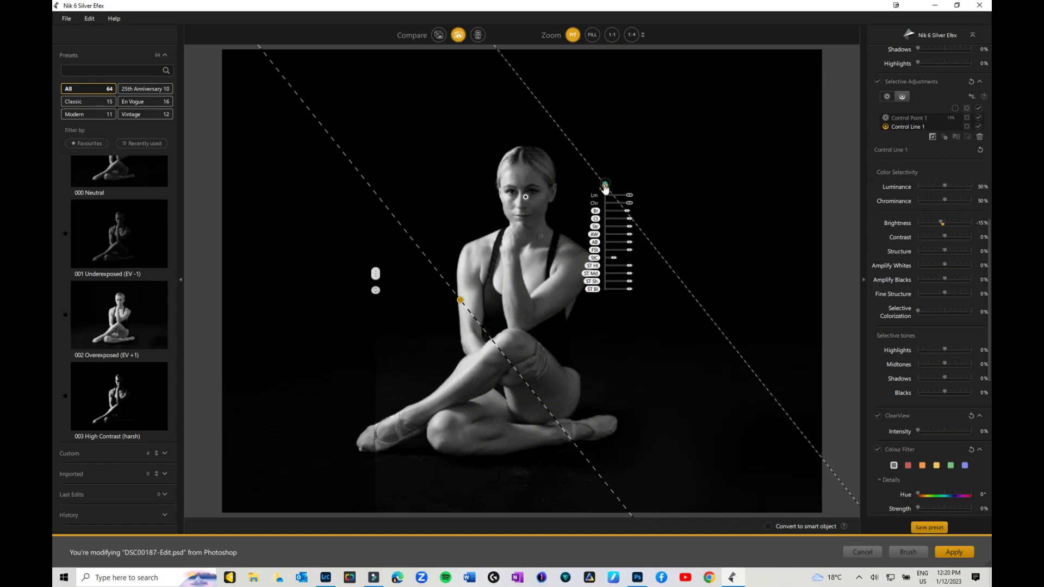
{"action": "left_click_drag", "start_coordinate": [605, 184], "coordinate": [576, 197]}
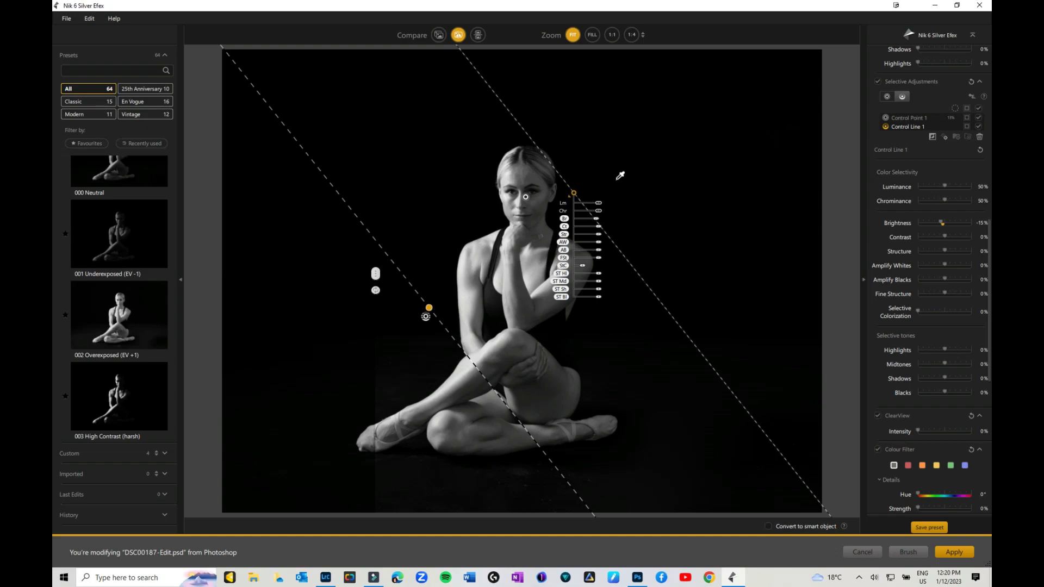
{"action": "left_click_drag", "start_coordinate": [431, 309], "coordinate": [475, 271]}
{"action": "mouse_move", "coordinate": [596, 217]}
{"action": "left_mouse_down"}
{"action": "mouse_move", "coordinate": [613, 219]}
{"action": "mouse_move", "coordinate": [588, 218]}
{"action": "mouse_move", "coordinate": [609, 227]}
{"action": "mouse_move", "coordinate": [596, 226]}
{"action": "left_mouse_up"}
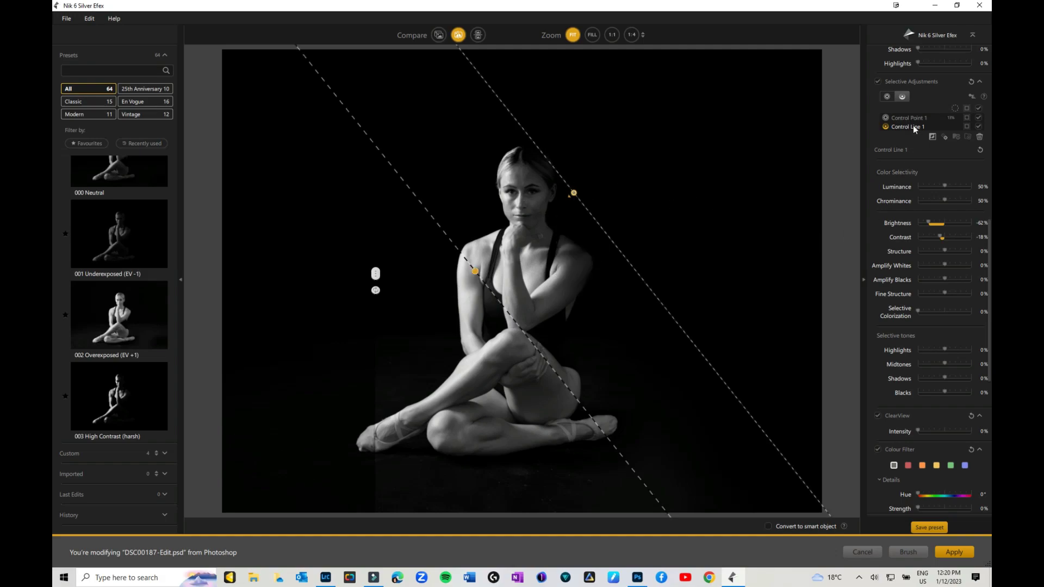
Step: Add Control Line 2 over the dancer's face and torso, raising its Brightness to 34%
{"action": "left_click", "coordinate": [901, 95]}
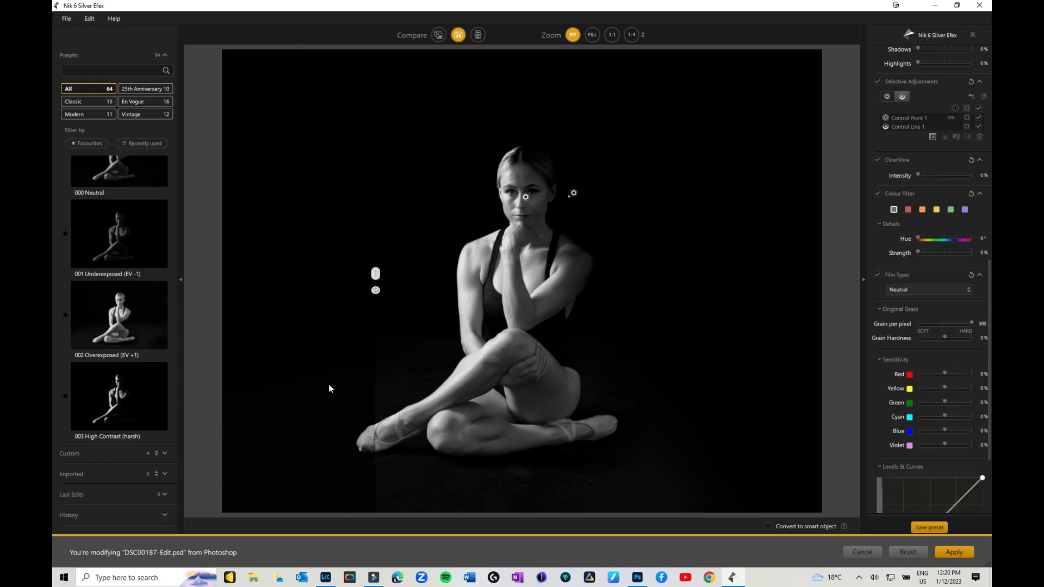
{"action": "left_click_drag", "start_coordinate": [436, 319], "coordinate": [436, 412]}
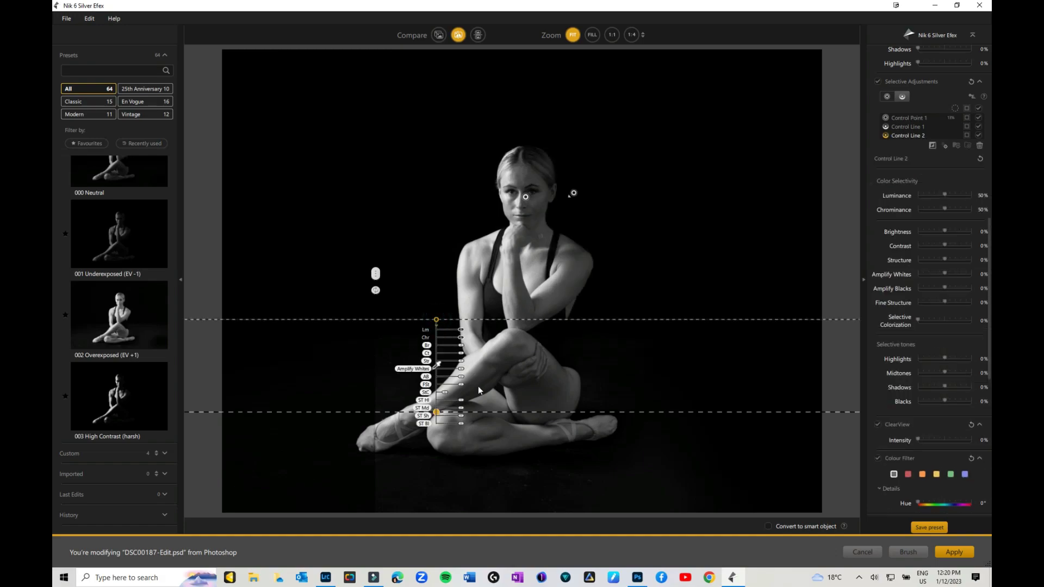
{"action": "left_click_drag", "start_coordinate": [548, 410], "coordinate": [625, 349]}
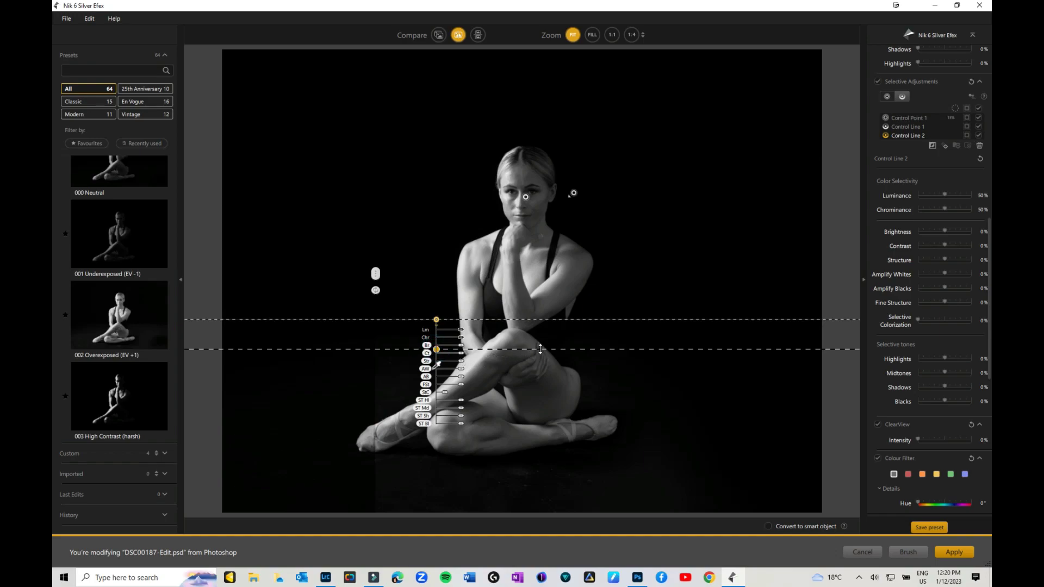
{"action": "left_click_drag", "start_coordinate": [539, 349], "coordinate": [537, 376]}
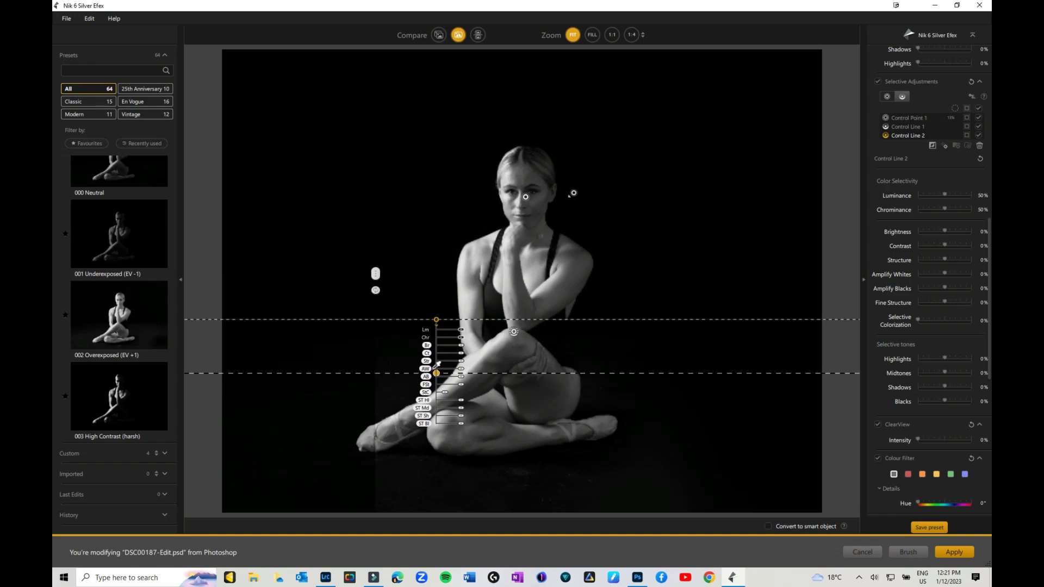
{"action": "left_click_drag", "start_coordinate": [436, 320], "coordinate": [515, 186]}
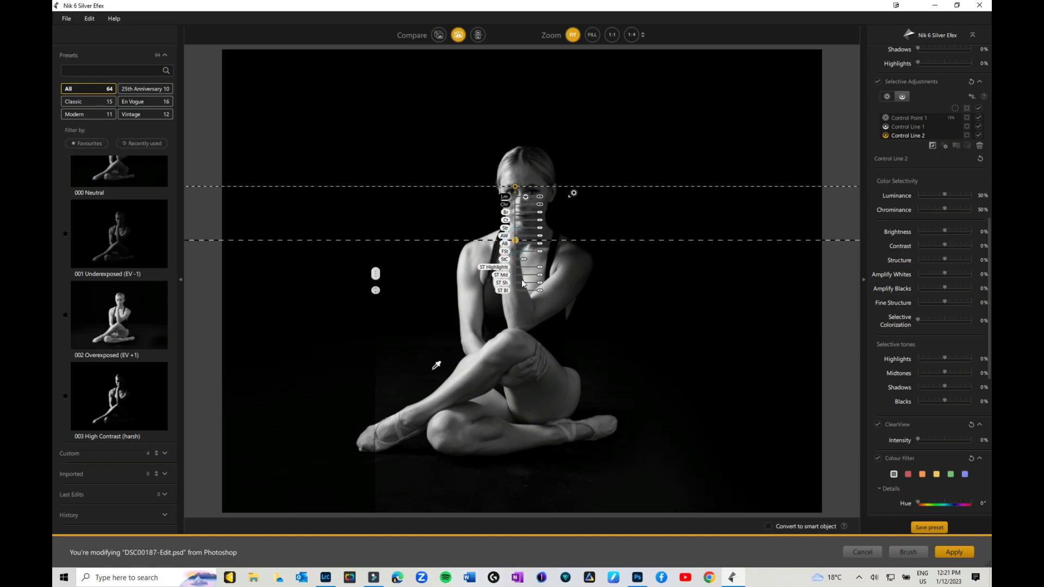
{"action": "left_click_drag", "start_coordinate": [443, 237], "coordinate": [548, 214]}
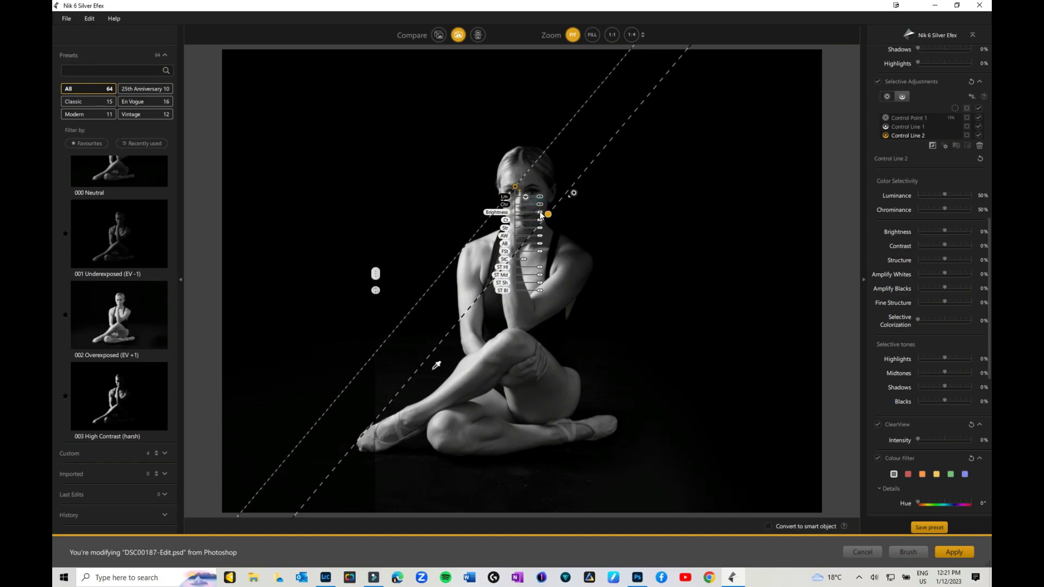
{"action": "left_click_drag", "start_coordinate": [541, 215], "coordinate": [549, 216]}
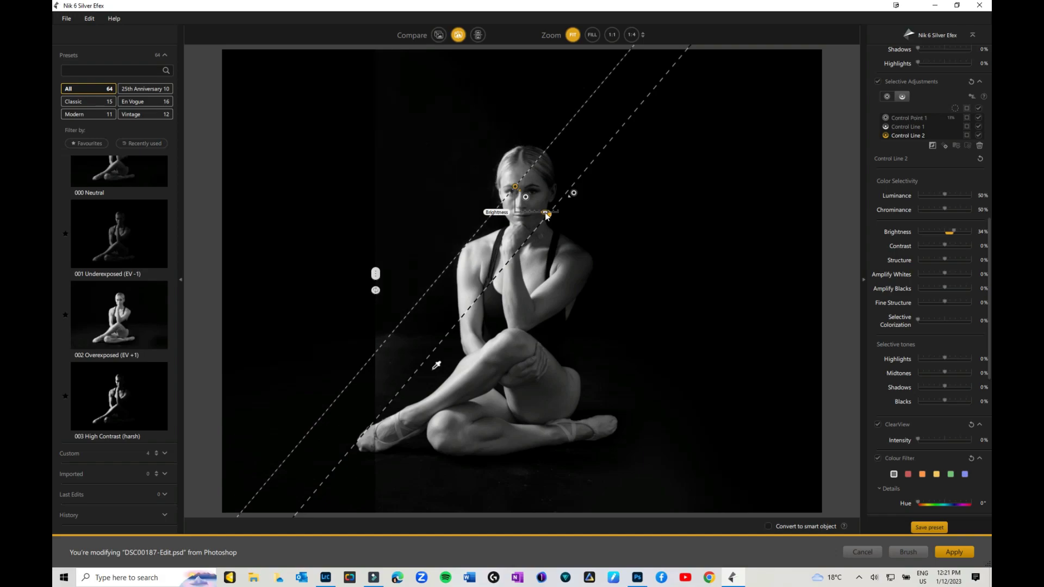
Step: Place Control Line 3 on the dancer and swing it near-vertical
{"action": "left_click", "coordinate": [490, 257]}
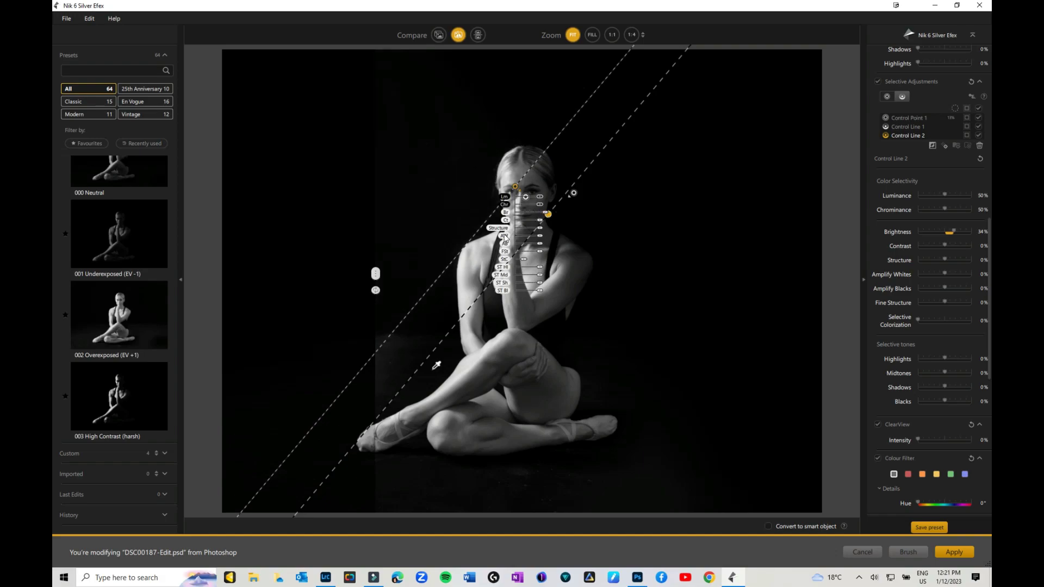
{"action": "left_click_drag", "start_coordinate": [517, 280], "coordinate": [520, 262]}
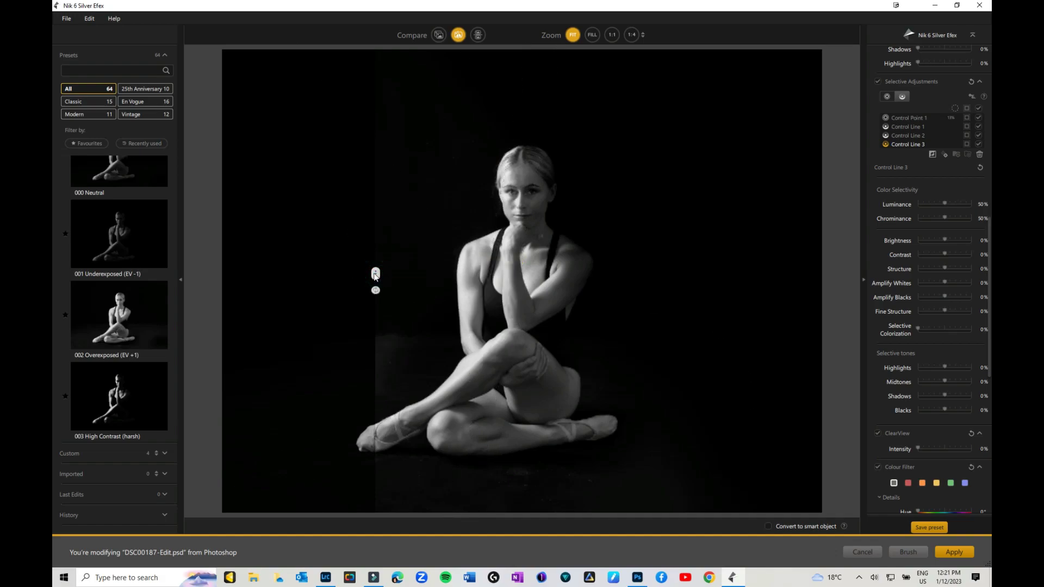
{"action": "left_click_drag", "start_coordinate": [375, 276], "coordinate": [244, 274]}
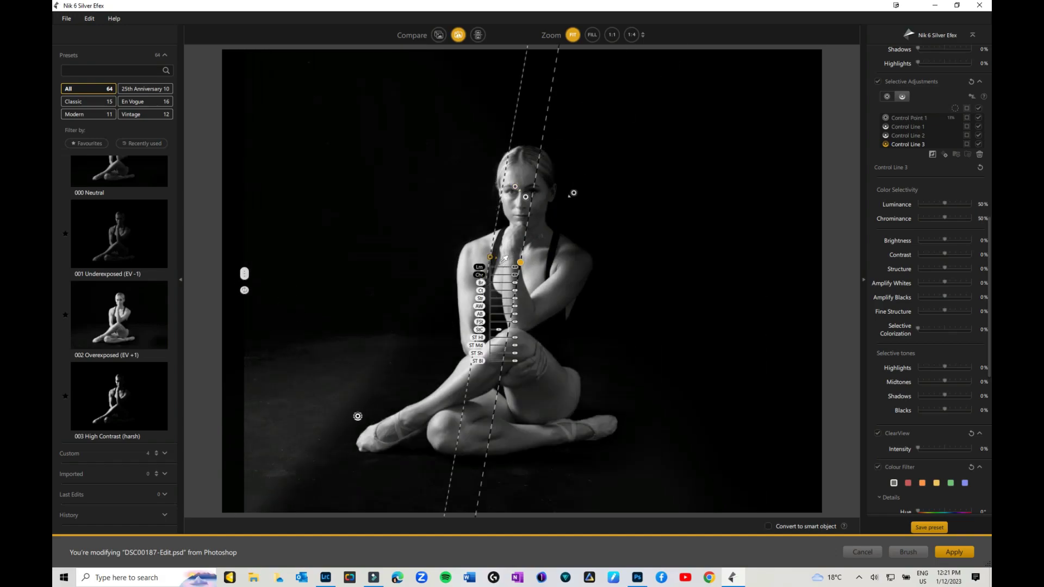
{"action": "mouse_move", "coordinate": [323, 421]}
Step: Hide Control Lines 3 and 2, then ease Control Line 1's Brightness to -43%
{"action": "left_click", "coordinate": [979, 144]}
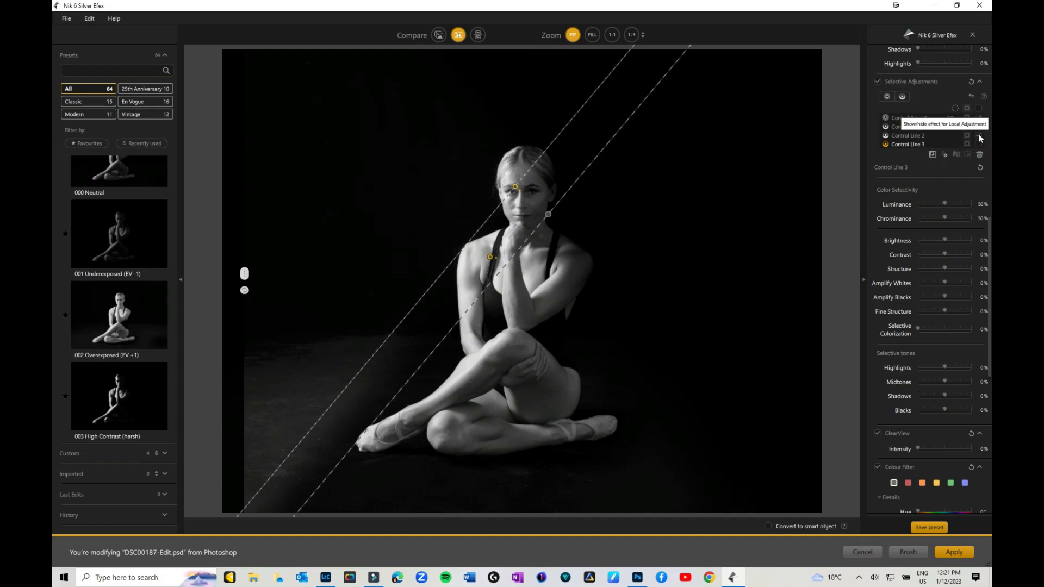
{"action": "left_click", "coordinate": [978, 136]}
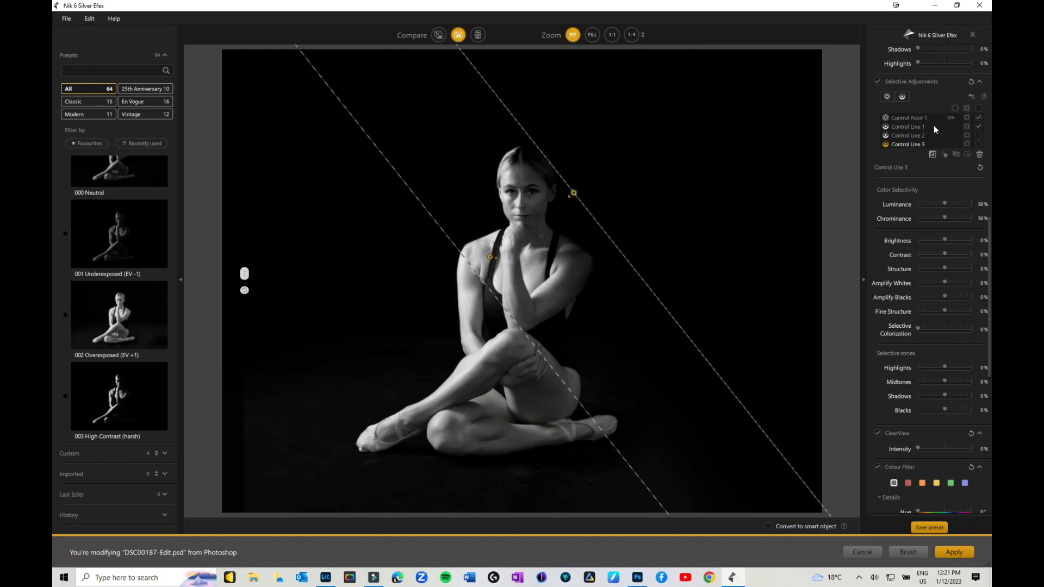
{"action": "left_click", "coordinate": [978, 126]}
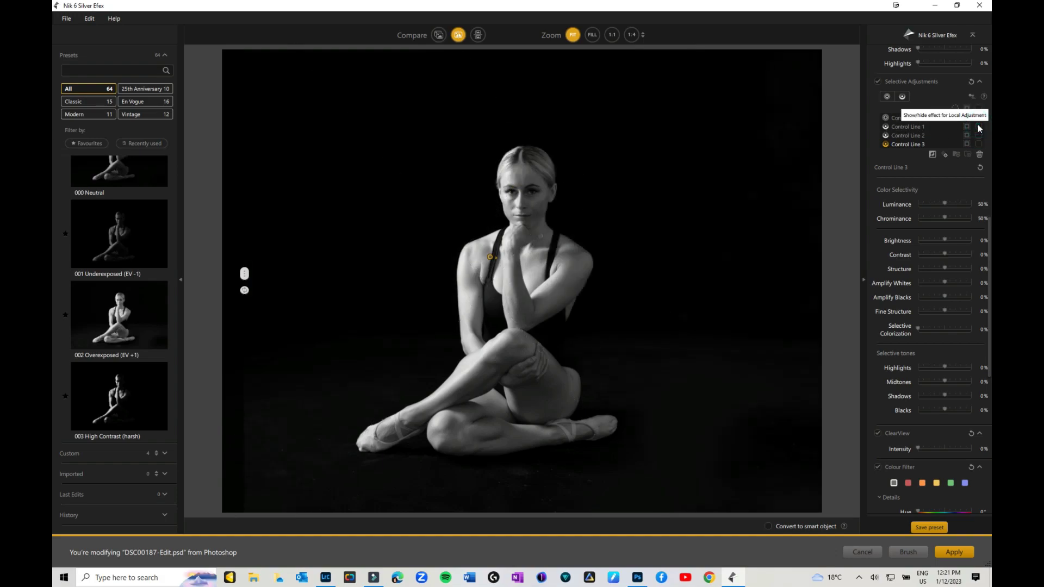
{"action": "left_click", "coordinate": [928, 127]}
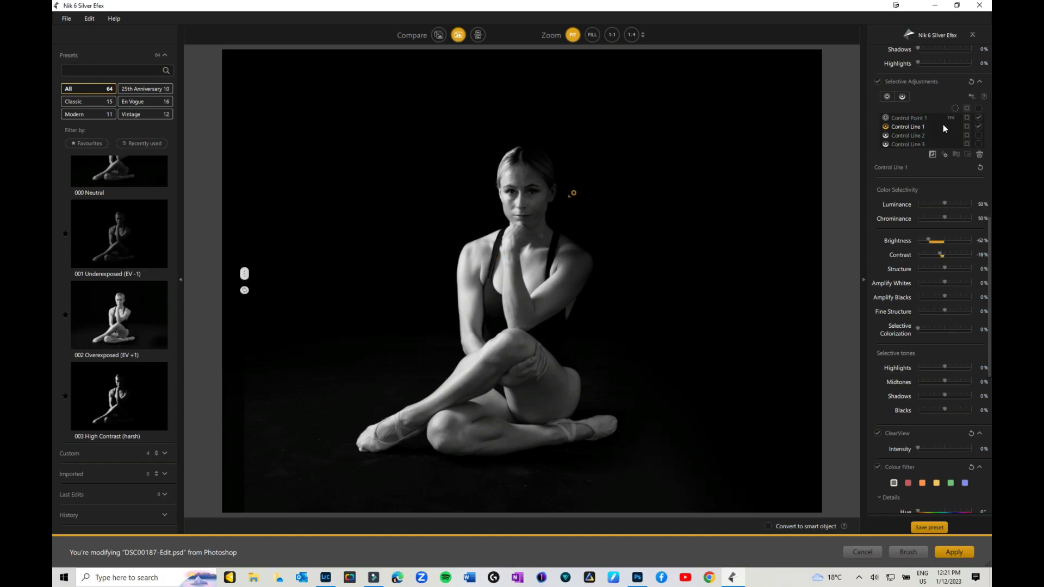
{"action": "mouse_move", "coordinate": [580, 170]}
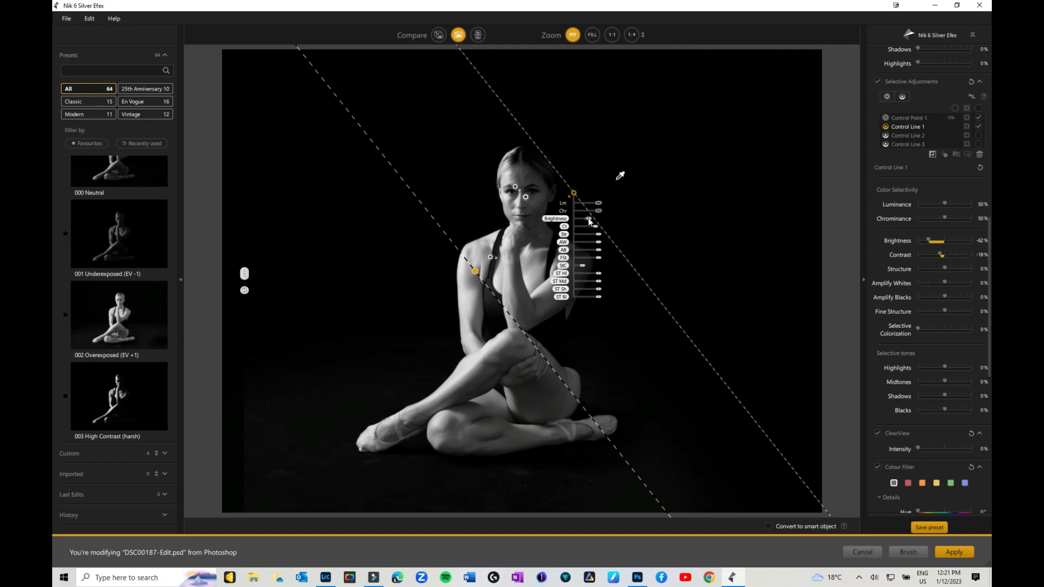
{"action": "left_click_drag", "start_coordinate": [589, 218], "coordinate": [592, 219]}
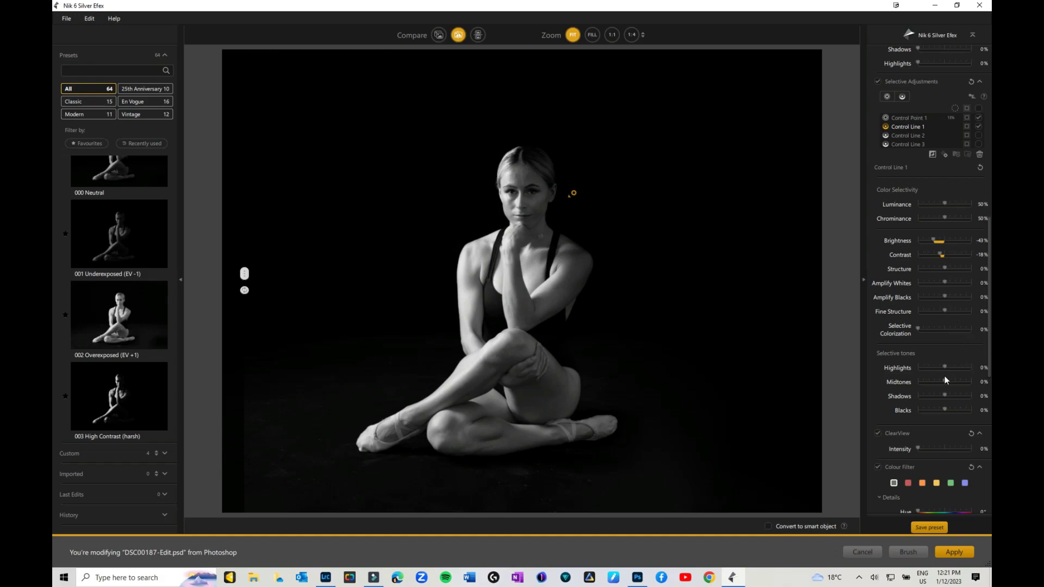
{"action": "scroll", "coordinate": [944, 376], "scroll_direction": "down", "scroll_amount": 8}
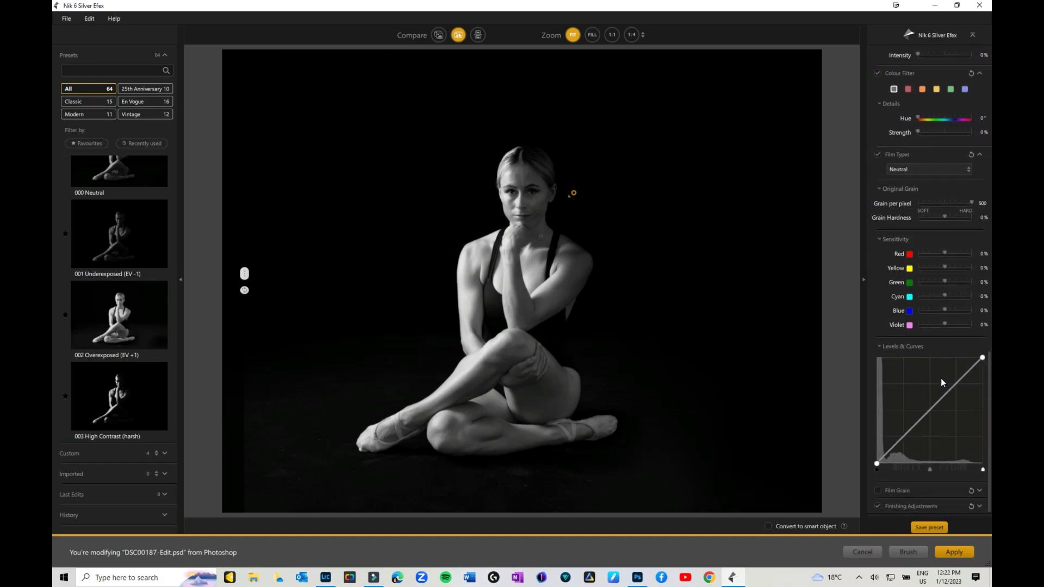
{"action": "left_click", "coordinate": [979, 507]}
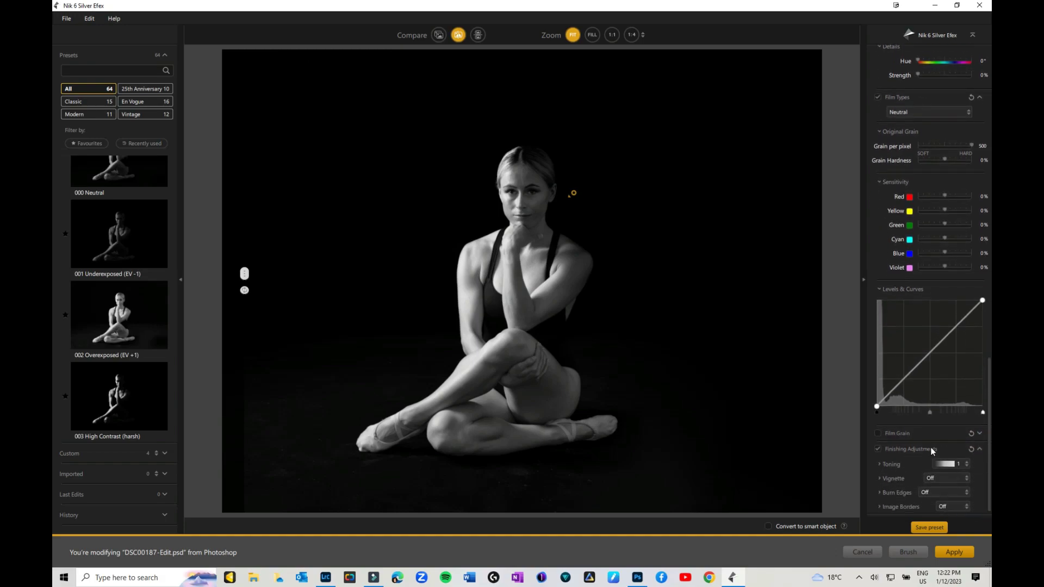
{"action": "left_click", "coordinate": [966, 461]}
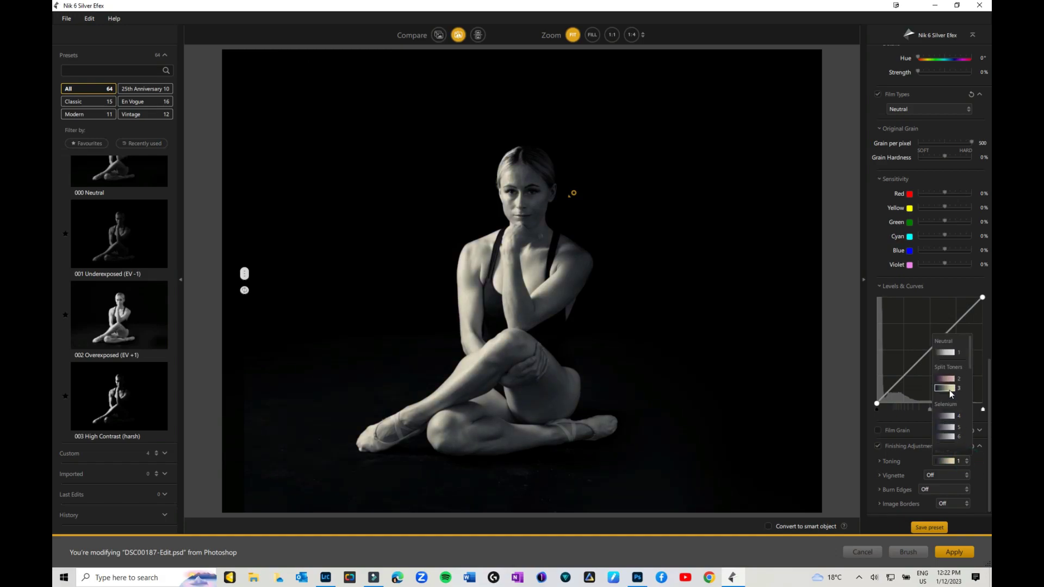
{"action": "left_click", "coordinate": [949, 354]}
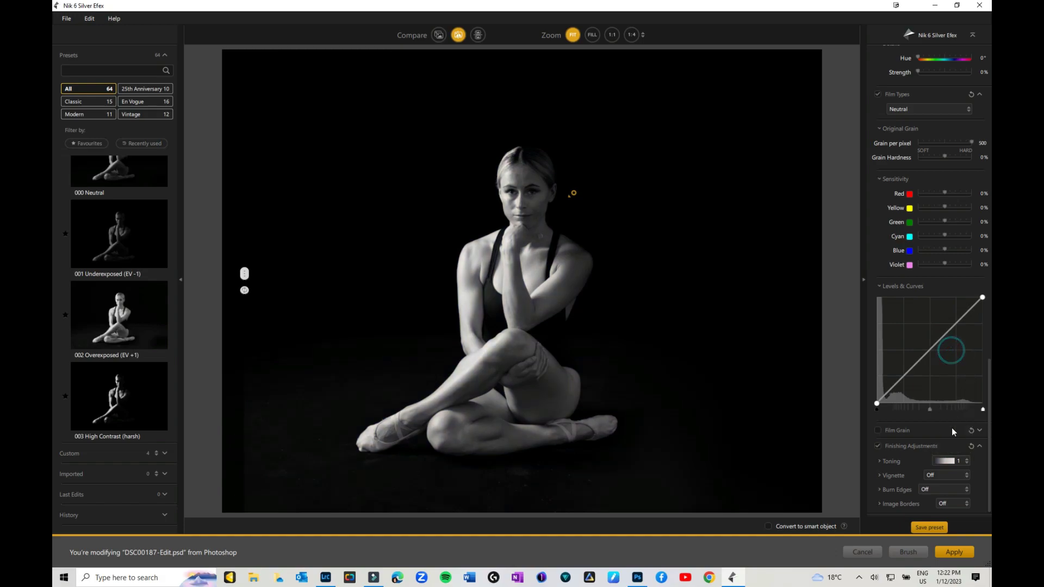
{"action": "left_click", "coordinate": [967, 458]}
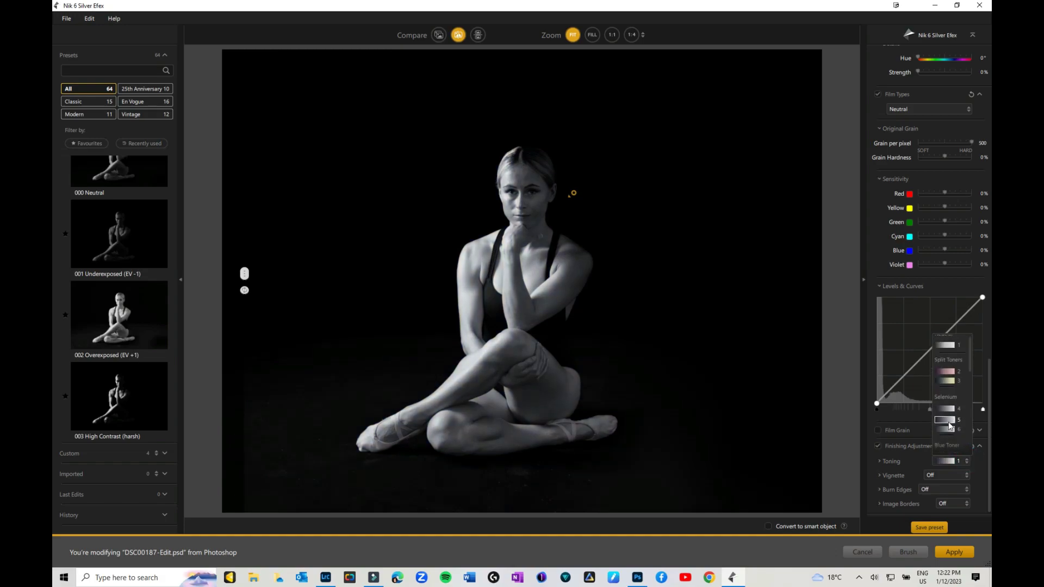
{"action": "scroll", "coordinate": [949, 426], "scroll_direction": "down", "scroll_amount": 3}
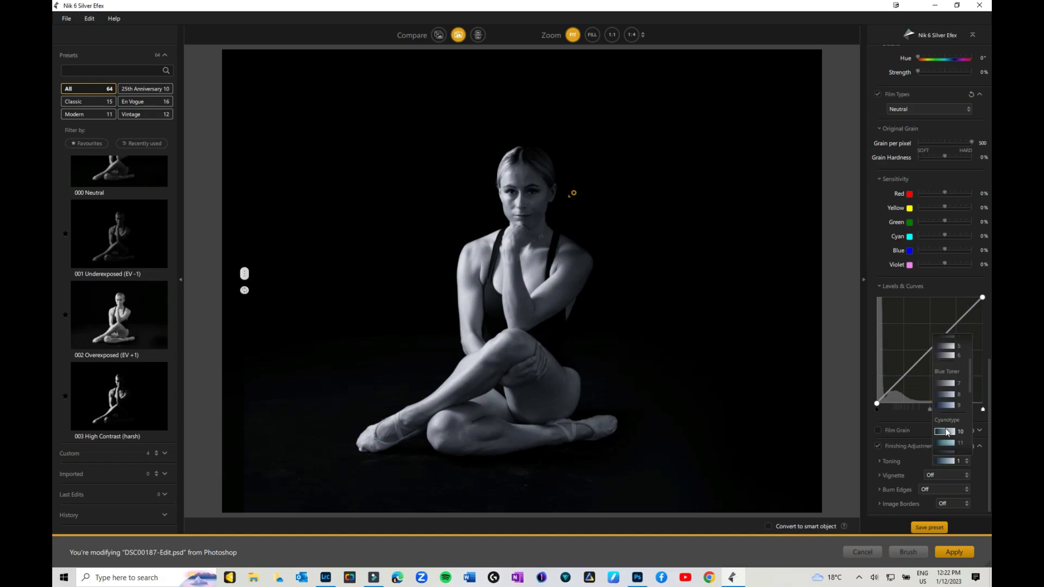
{"action": "scroll", "coordinate": [947, 432], "scroll_direction": "down", "scroll_amount": 2}
{"action": "scroll", "coordinate": [944, 431], "scroll_direction": "down", "scroll_amount": 3}
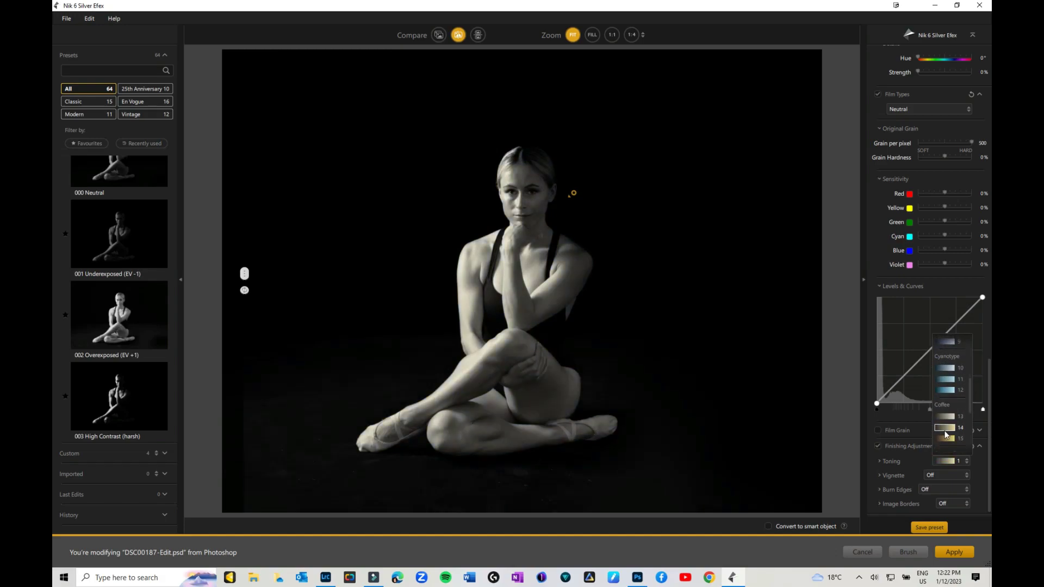
{"action": "scroll", "coordinate": [959, 433], "scroll_direction": "up", "scroll_amount": 8}
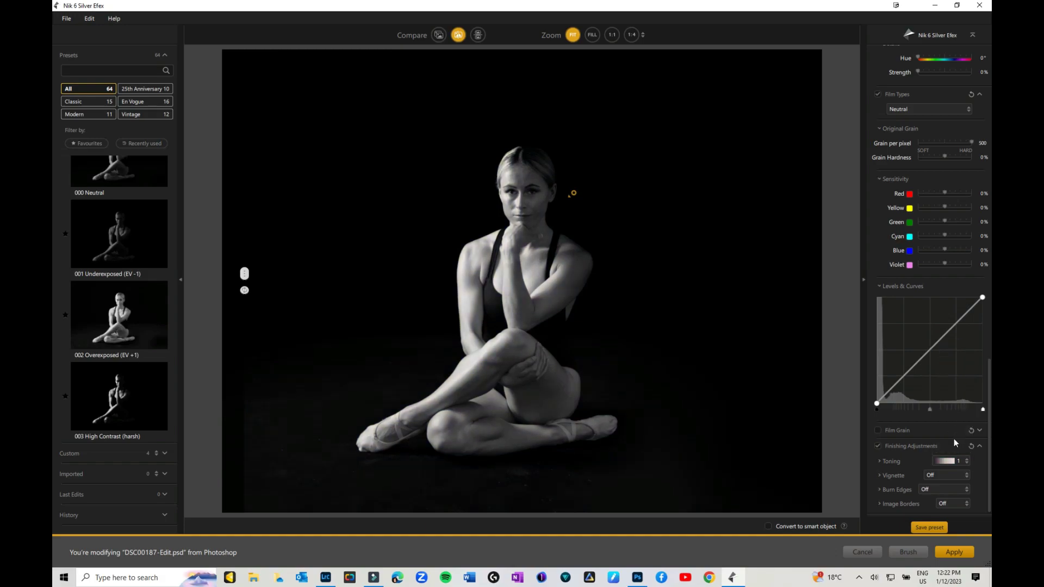
Step: Apply the Lens Falloff 1 vignette and set Burn Edges Strength to 65%
{"action": "left_click", "coordinate": [967, 475]}
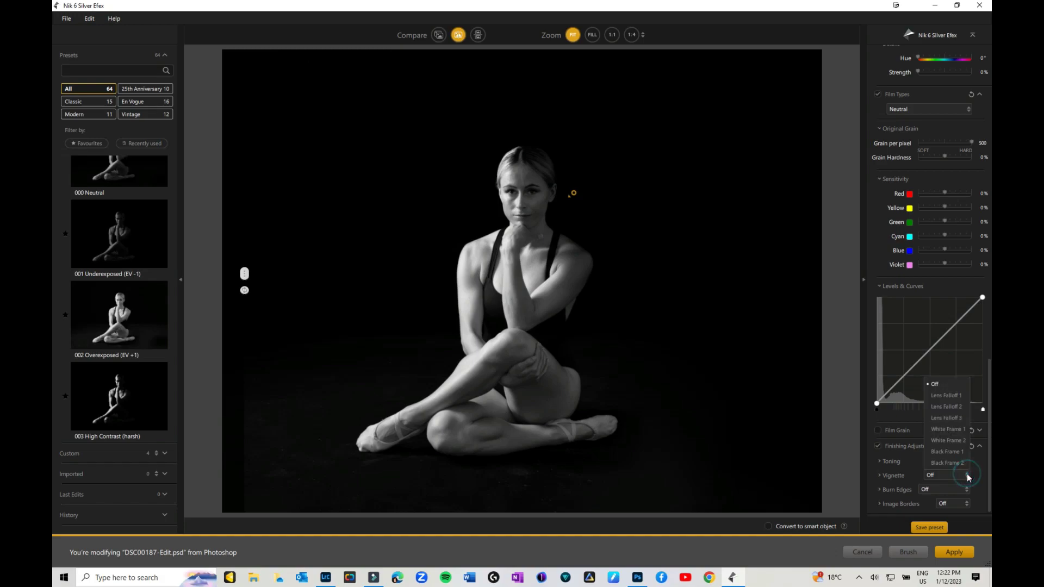
{"action": "left_click", "coordinate": [950, 396]}
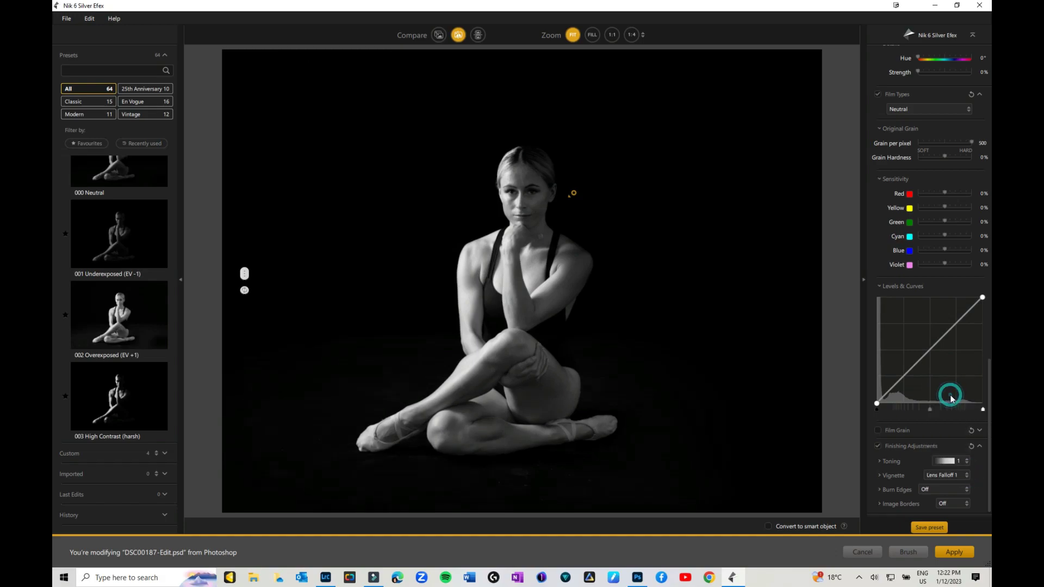
{"action": "left_click", "coordinate": [967, 489]}
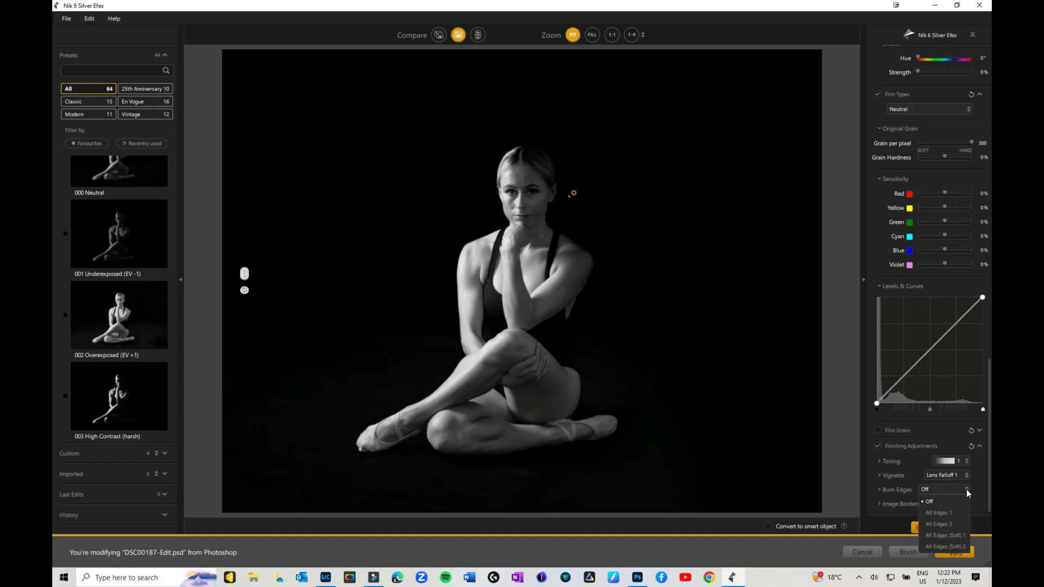
{"action": "left_click", "coordinate": [984, 489]}
{"action": "scroll", "coordinate": [962, 500], "scroll_direction": "down", "scroll_amount": 1}
{"action": "scroll", "coordinate": [961, 500], "scroll_direction": "down", "scroll_amount": 1}
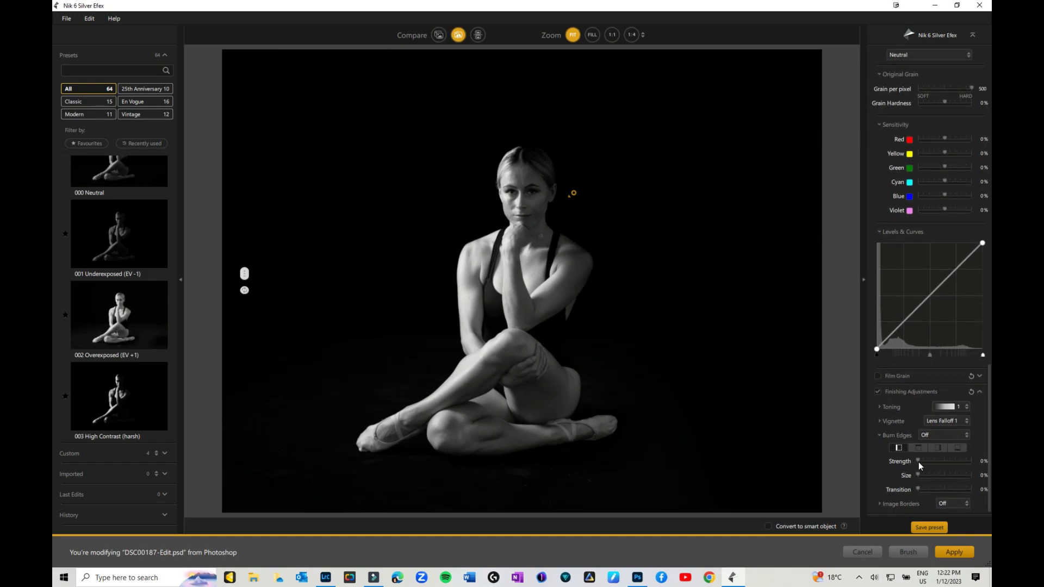
{"action": "left_click_drag", "start_coordinate": [918, 461], "coordinate": [951, 464]}
Step: Save the current look as a custom preset under a newly typed preset name
{"action": "left_click", "coordinate": [931, 527]}
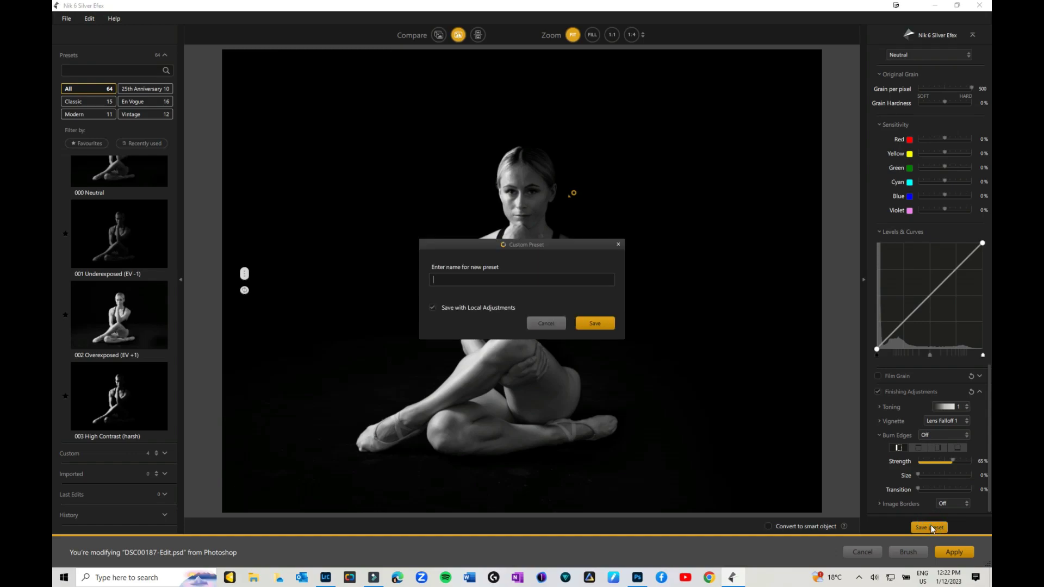
{"action": "type", "text": "Alyson"}
{"action": "left_click", "coordinate": [595, 323]}
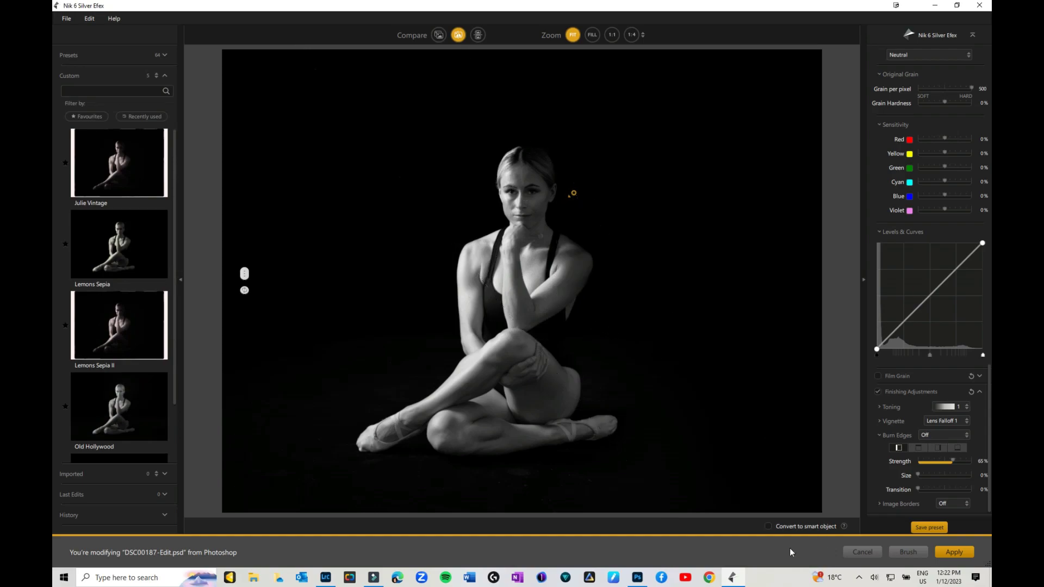
Step: Enable Convert to smart object, accept the warning, and apply the filter
{"action": "left_click", "coordinate": [767, 527]}
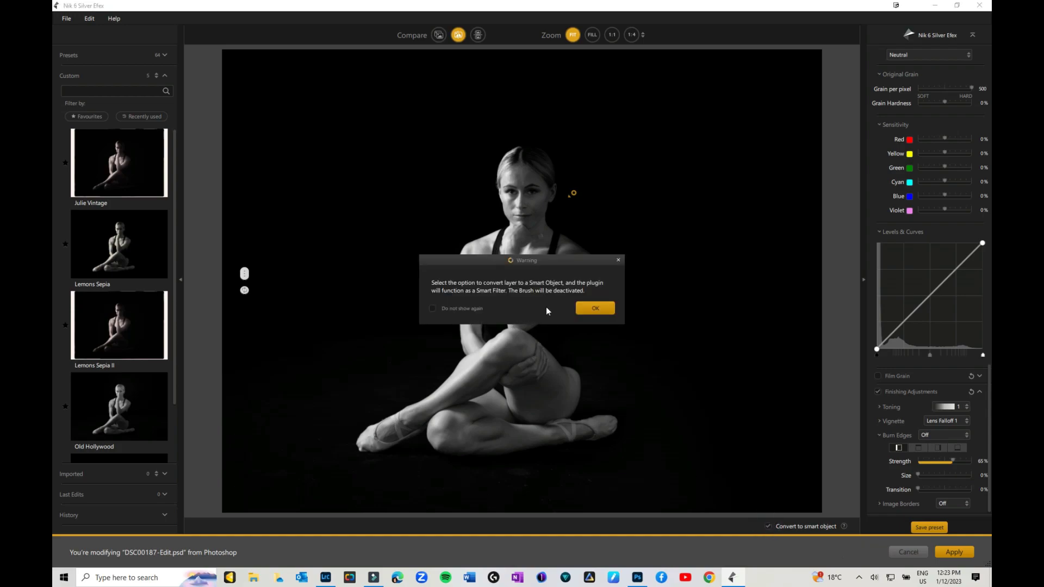
{"action": "left_click", "coordinate": [594, 309]}
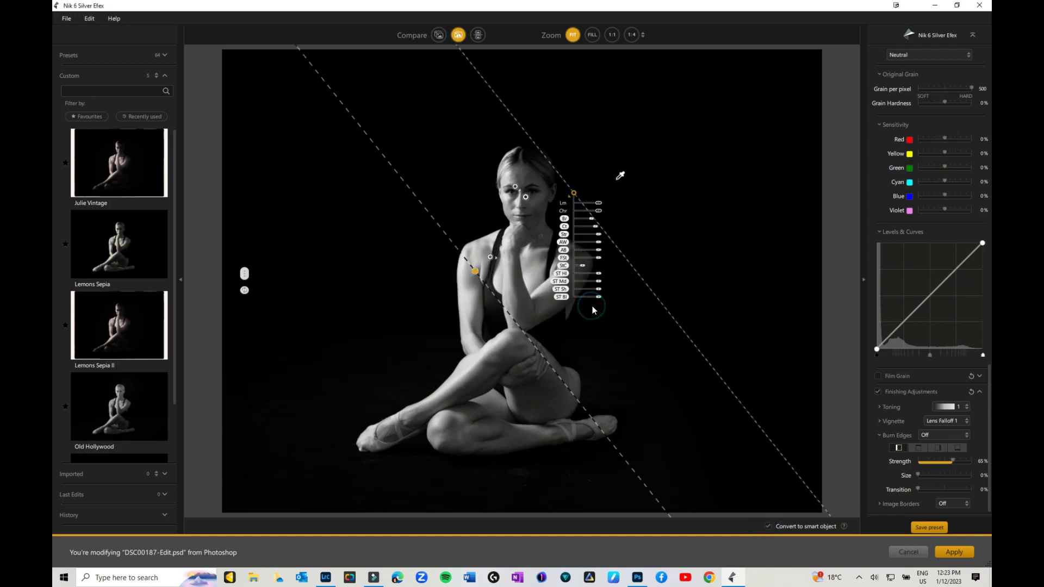
{"action": "left_click", "coordinate": [959, 552]}
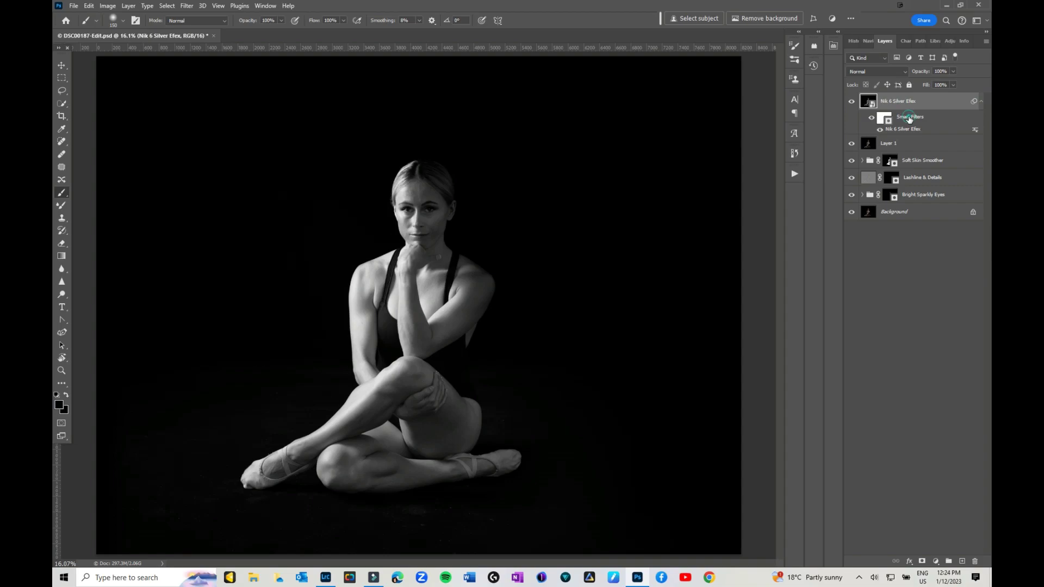
Step: Select and double-click the Nik 6 Silver Efex smart filter entry in the Layers panel
{"action": "left_click", "coordinate": [909, 119]}
{"action": "left_click", "coordinate": [892, 129]}
{"action": "left_click", "coordinate": [892, 129]}
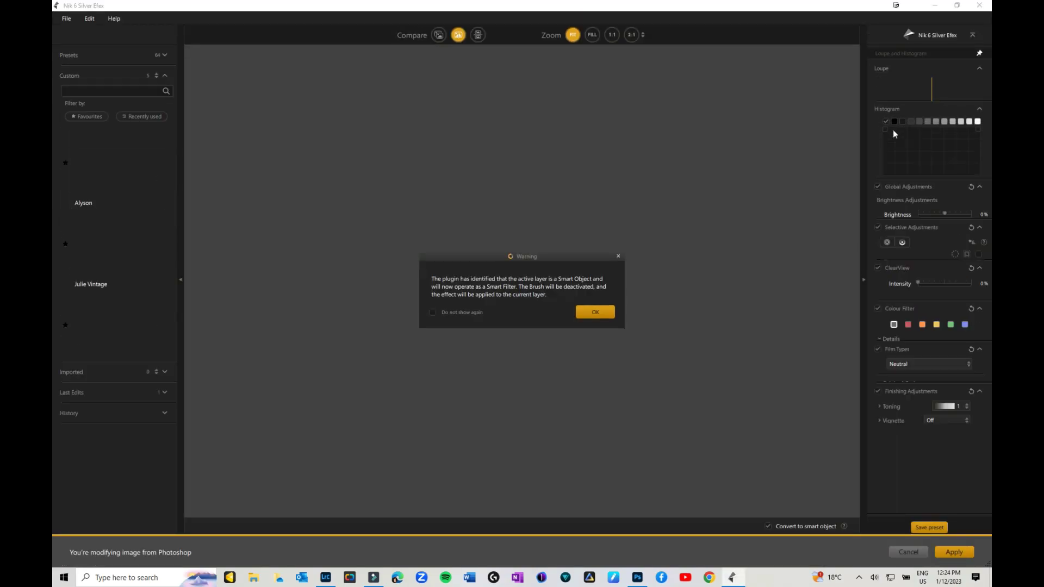
Step: Compare before and after with the split line, then cancel and close without saving
{"action": "left_click", "coordinate": [593, 312]}
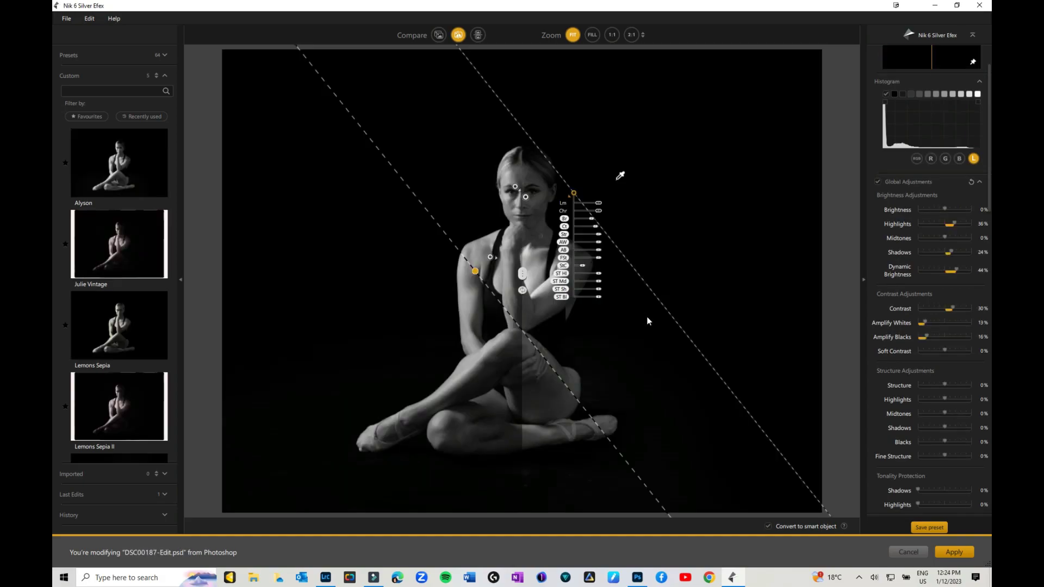
{"action": "left_click_drag", "start_coordinate": [522, 274], "coordinate": [282, 226]}
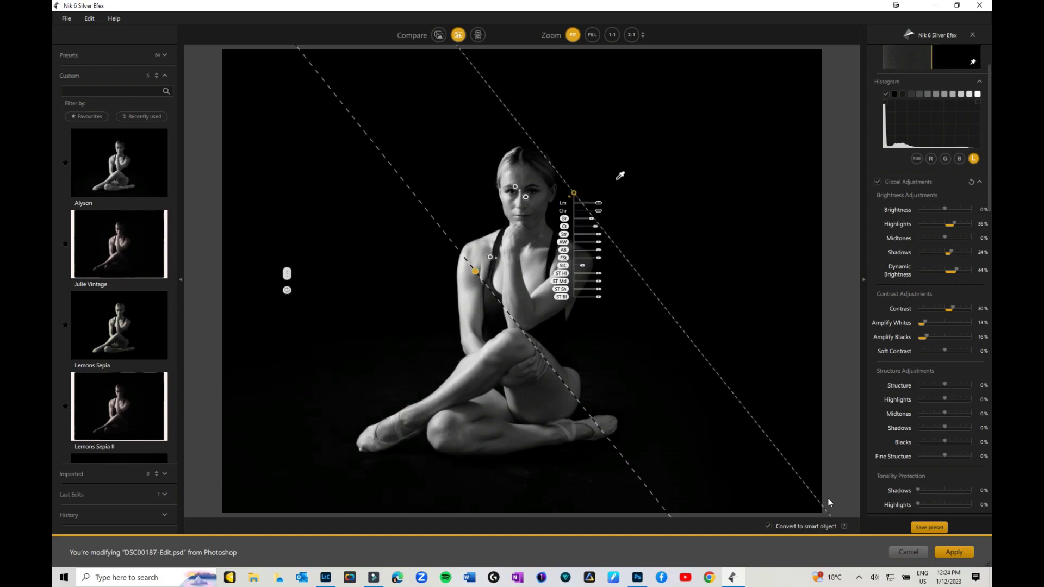
{"action": "left_click", "coordinate": [914, 553]}
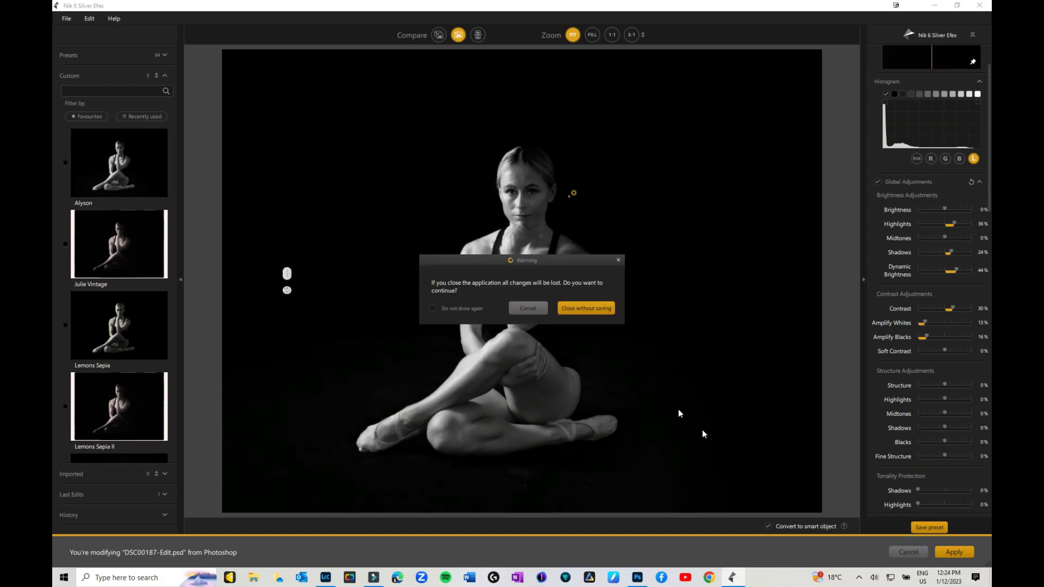
{"action": "left_click", "coordinate": [598, 308]}
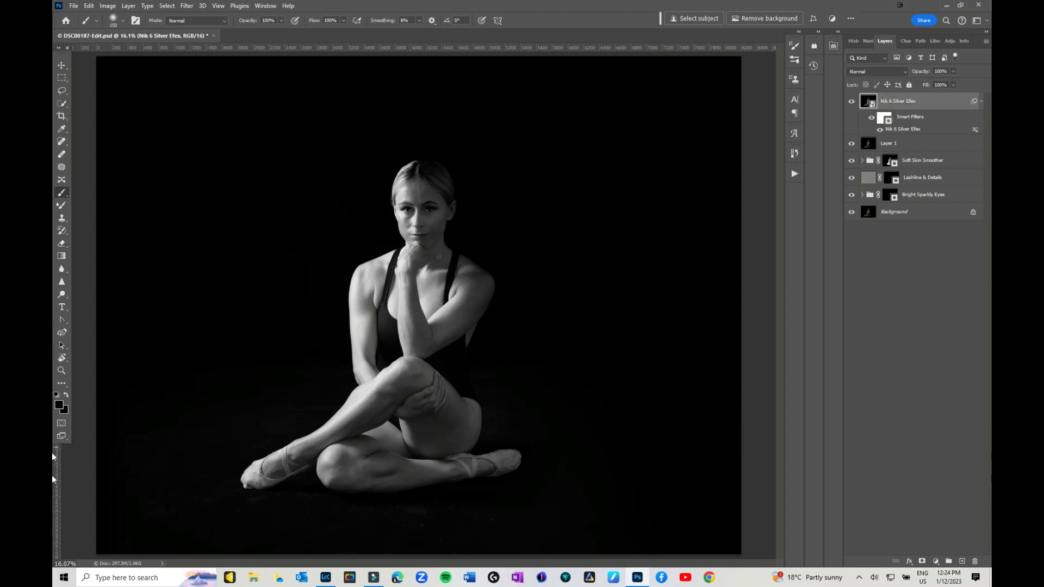
Step: Add an empty Layer 2 and set the Spot Healing Brush size to 200
{"action": "left_click", "coordinate": [961, 561]}
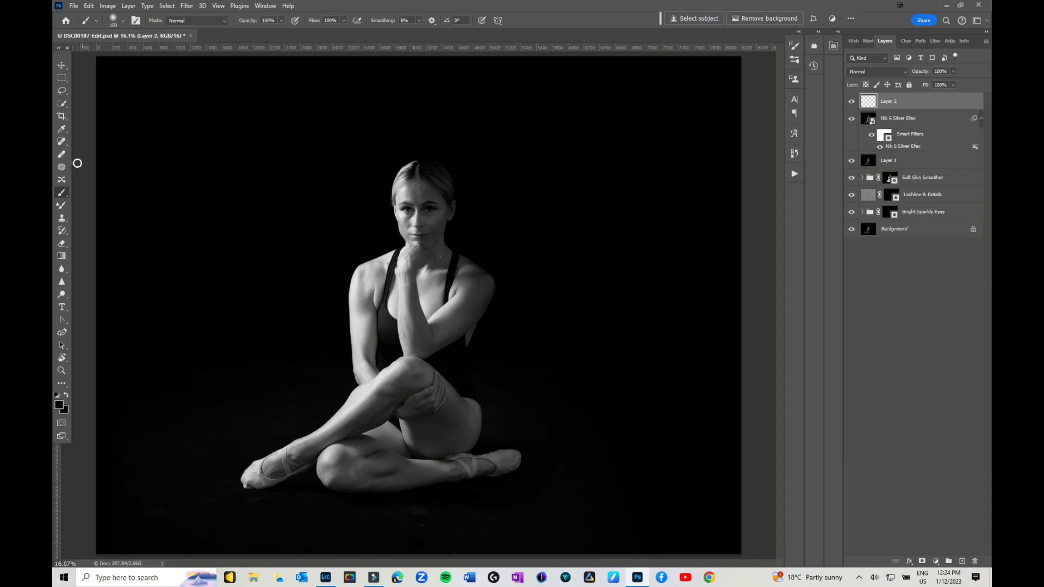
{"action": "left_click", "coordinate": [62, 141]}
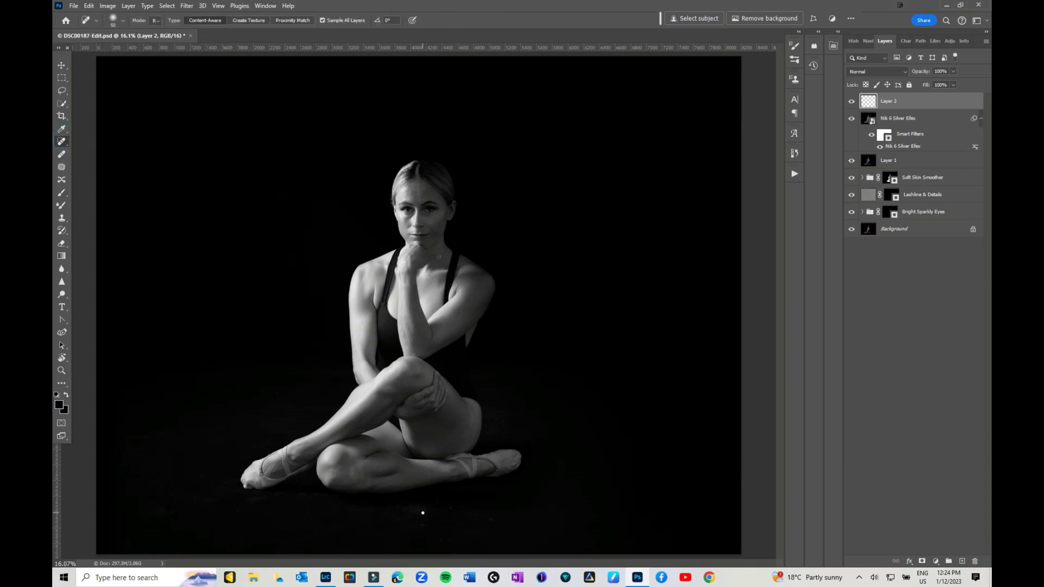
{"action": "key", "text": "bracketright"}
{"action": "key", "text": "bracketright"}
{"action": "key", "text": "bracketright"}
{"action": "key", "text": "bracketright"}
{"action": "key", "text": "bracketright"}
{"action": "key", "text": "bracketright"}
{"action": "key", "text": "bracketright"}
{"action": "key", "text": "bracketright"}
{"action": "key", "text": "bracketright"}
{"action": "key", "text": "bracketright"}
{"action": "key", "text": "bracketright"}
{"action": "key", "text": "bracketleft"}
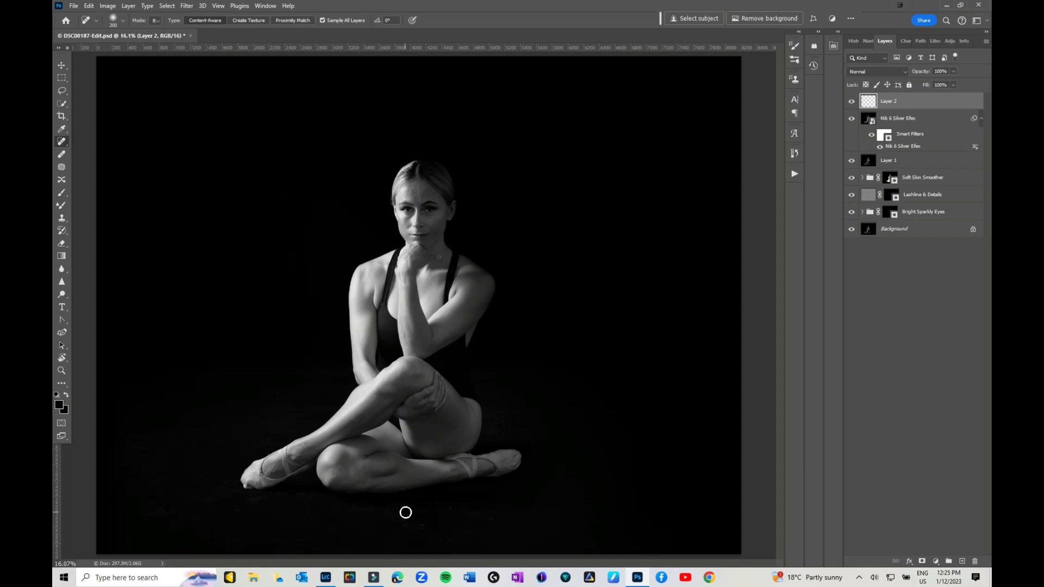